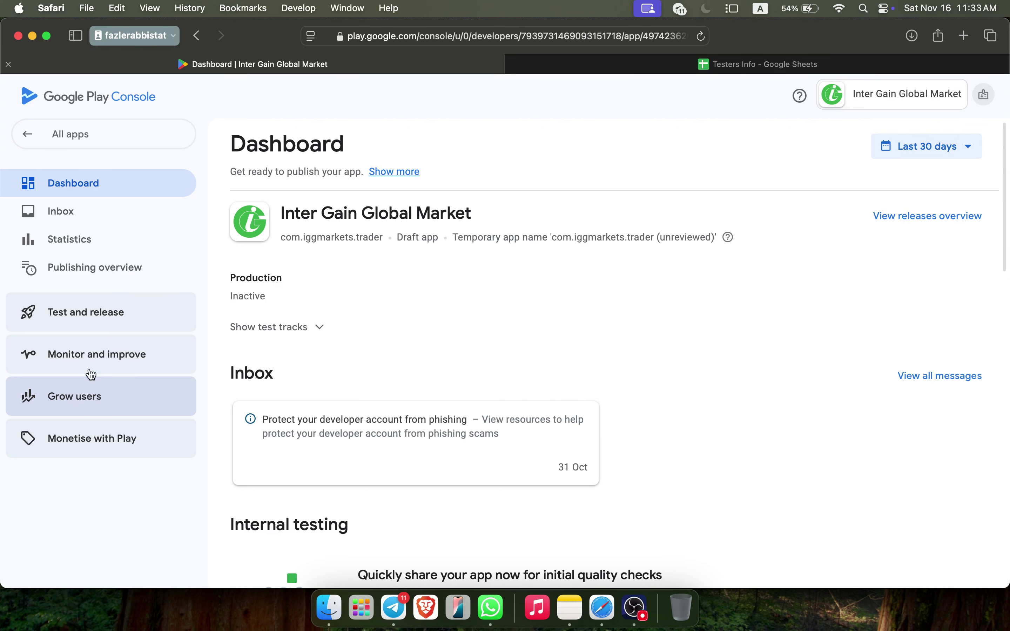
# Bring up the Dashboard's test and release section and scroll through it
pyautogui.click(99, 324)
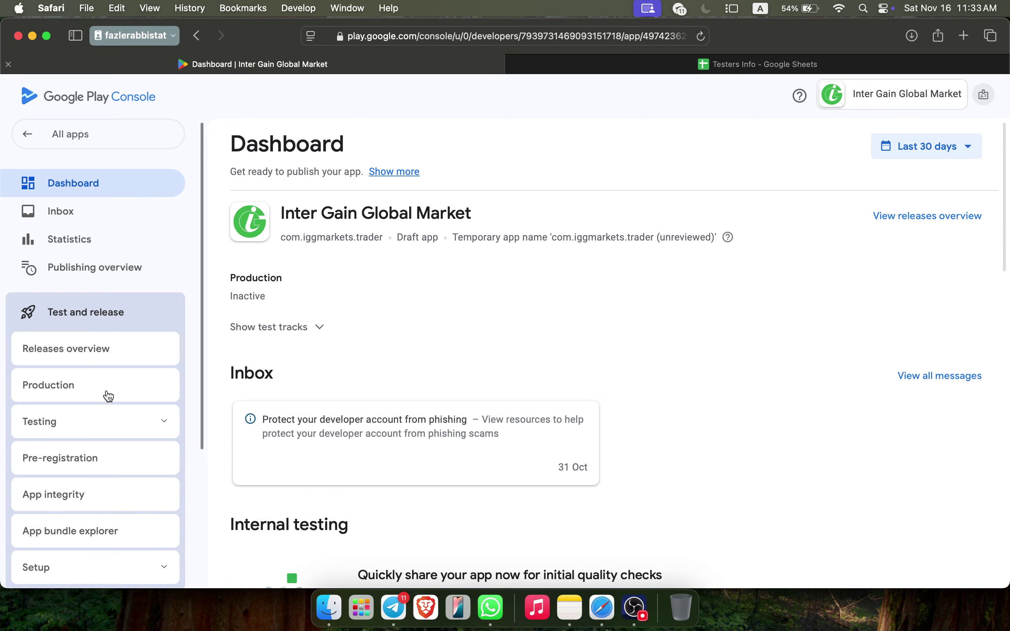
pyautogui.scroll(-8, 419, 351)
pyautogui.scroll(-3, 417, 350)
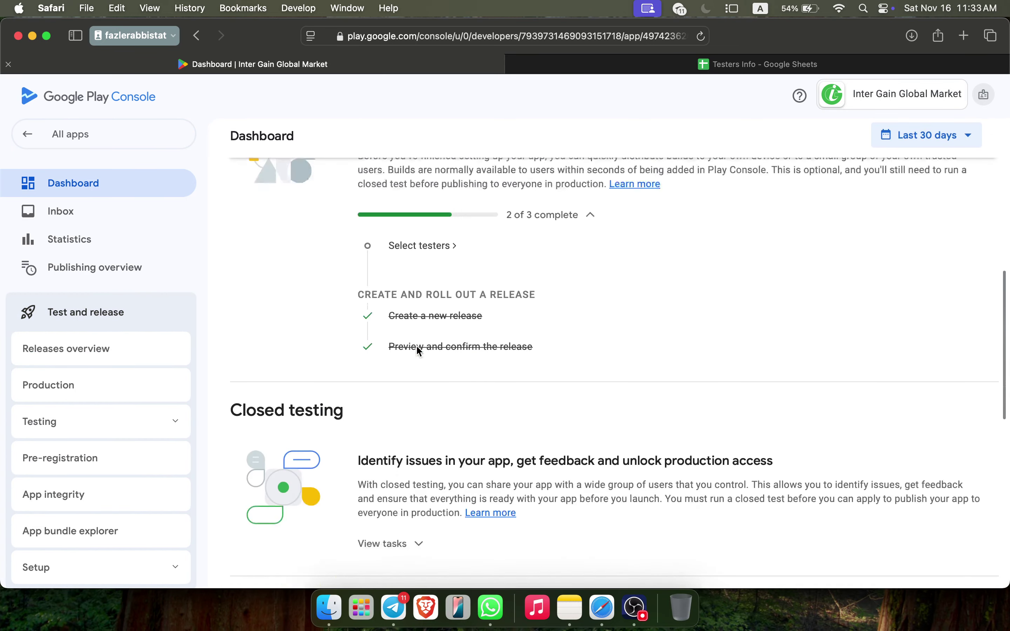
pyautogui.scroll(10, 418, 349)
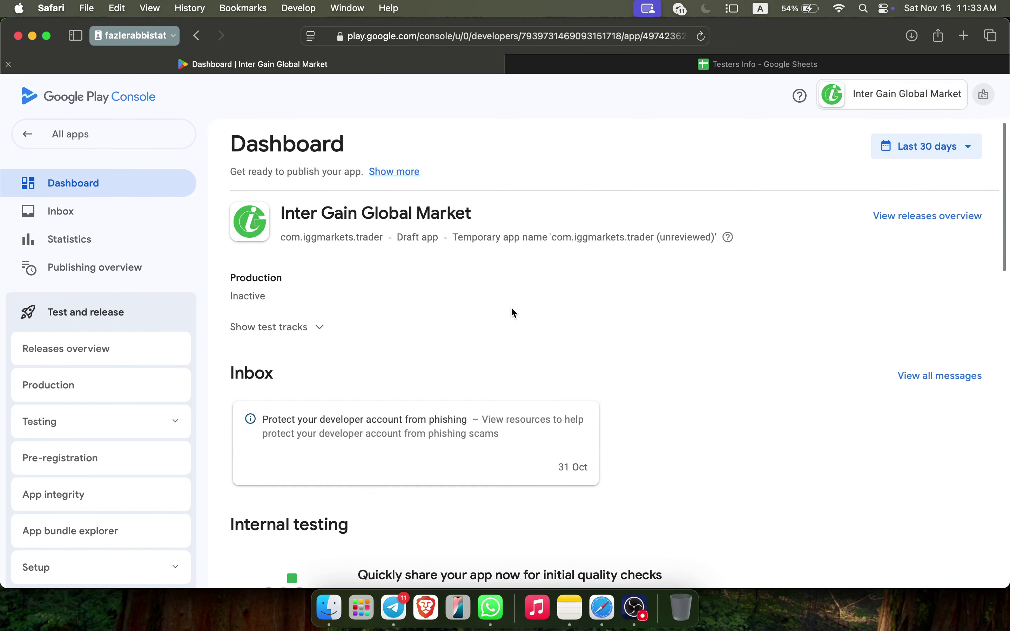
pyautogui.scroll(-5, 465, 297)
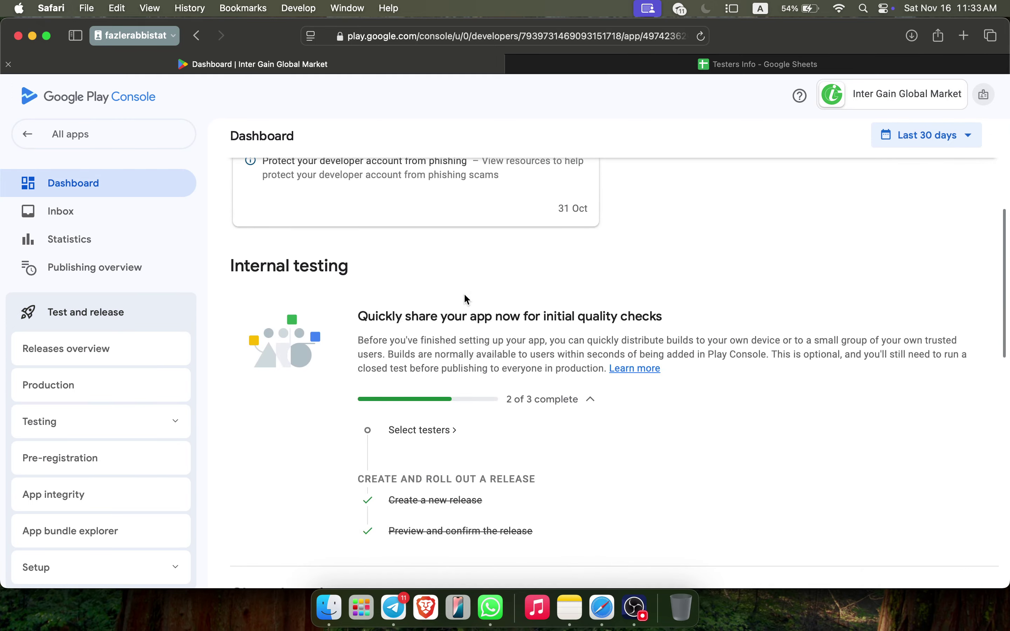
pyautogui.scroll(-5, 465, 298)
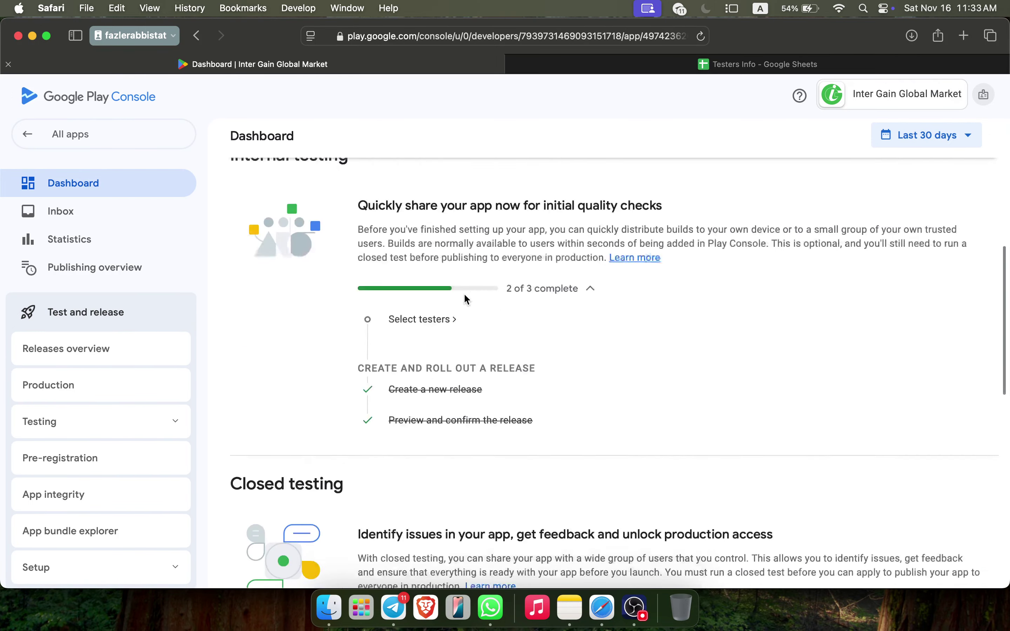
pyautogui.scroll(10, 464, 292)
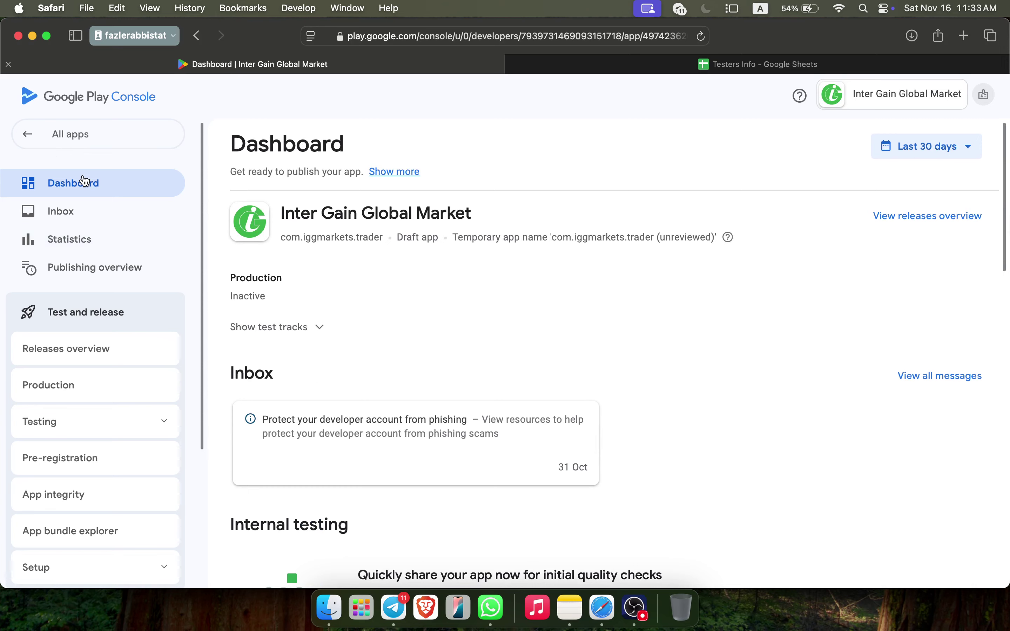
pyautogui.scroll(-8, 463, 304)
pyautogui.scroll(8, 429, 355)
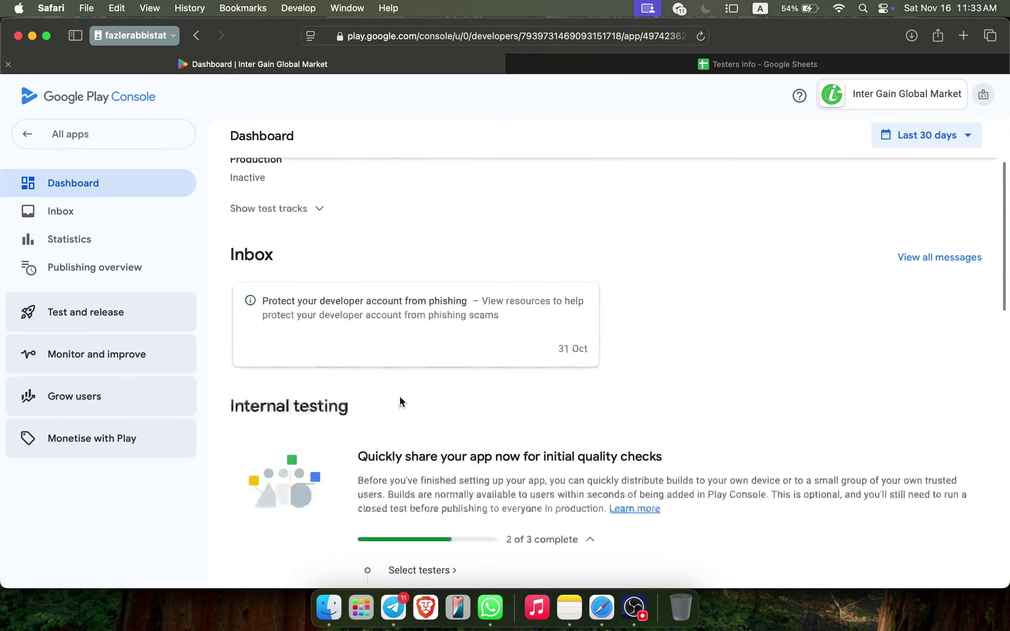
pyautogui.scroll(-5, 349, 451)
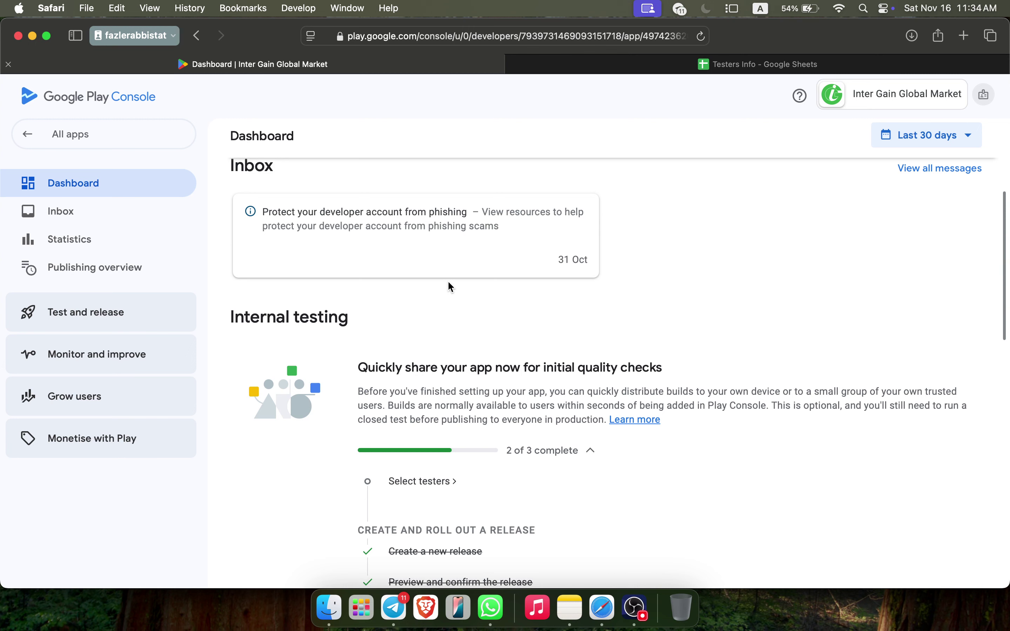
# Expand the Closed testing checklist showing countries, testers and new release as pending
pyautogui.scroll(-10, 450, 285)
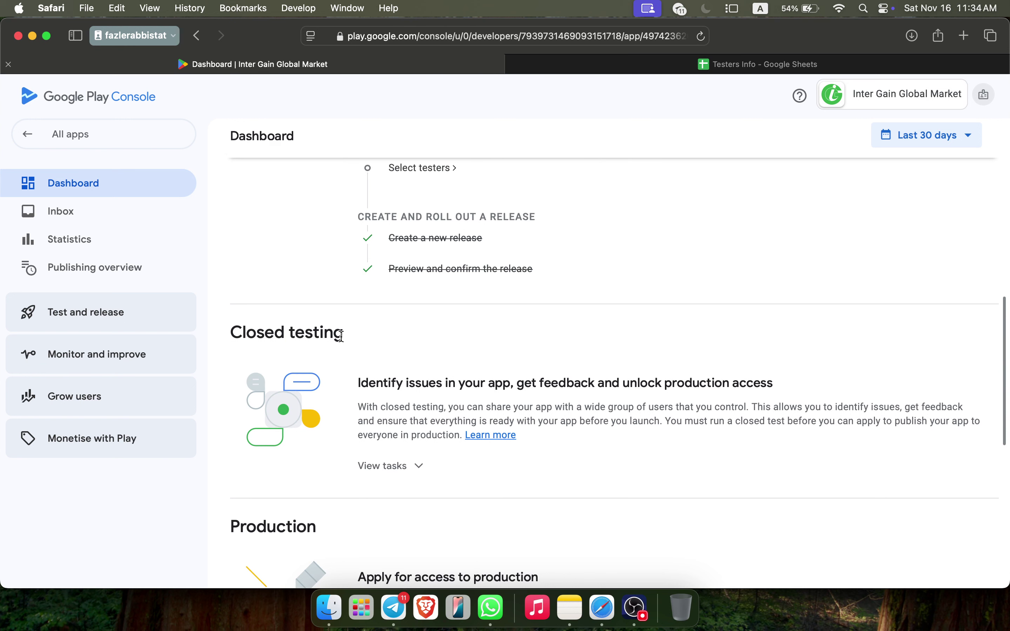
pyautogui.scroll(-2, 341, 336)
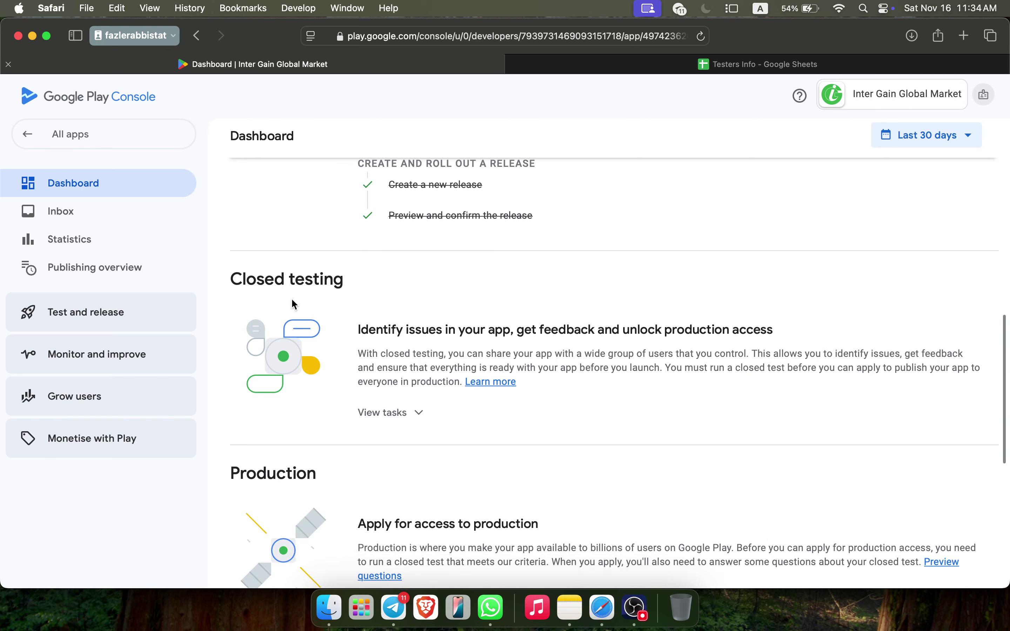
pyautogui.scroll(-3, 383, 444)
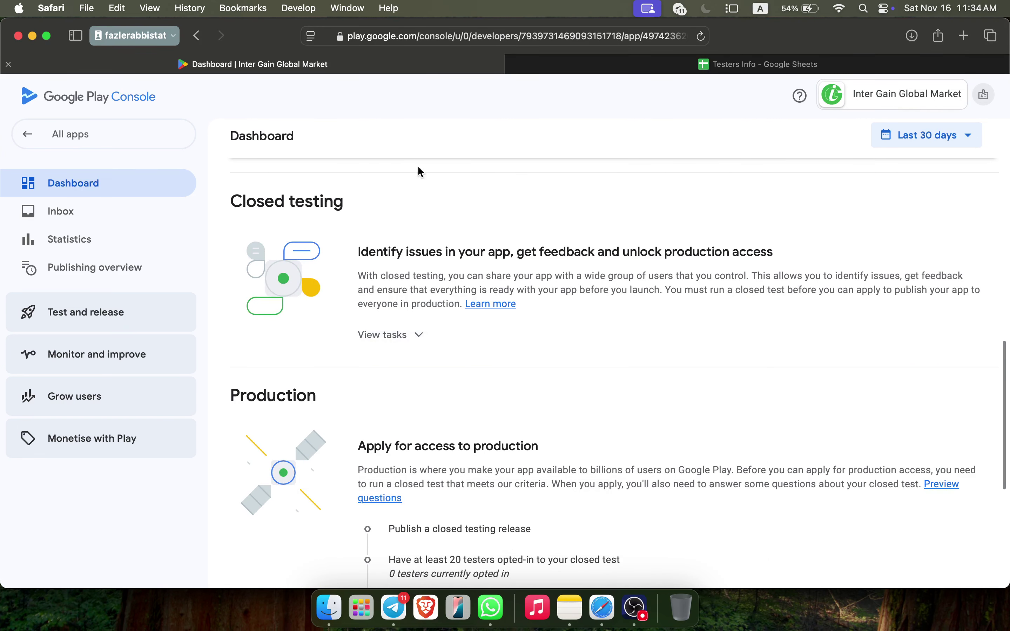
pyautogui.scroll(-2, 441, 328)
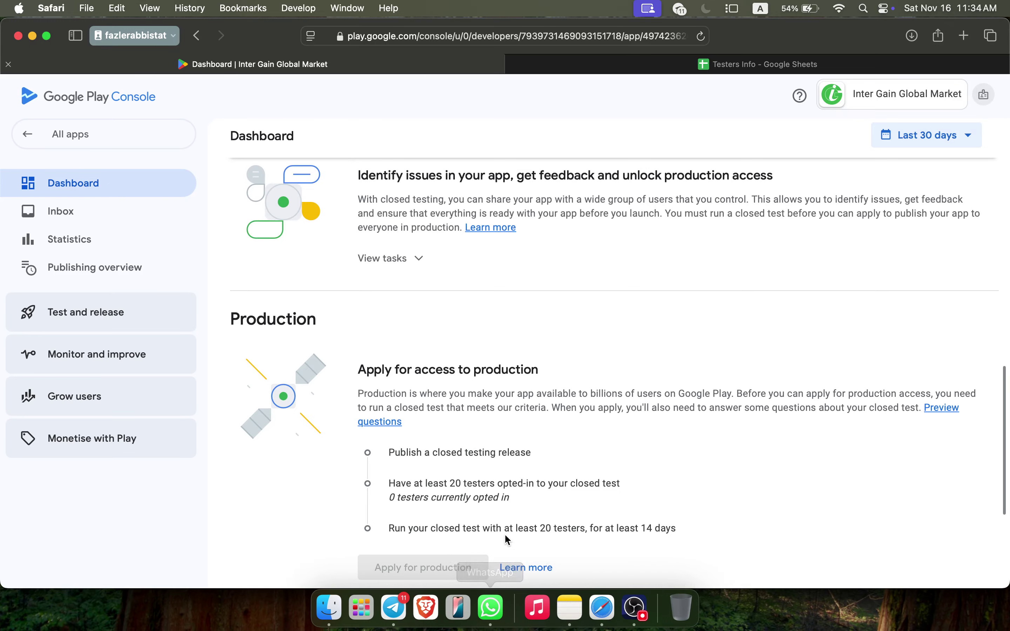
pyautogui.scroll(-2, 480, 530)
pyautogui.scroll(5, 540, 383)
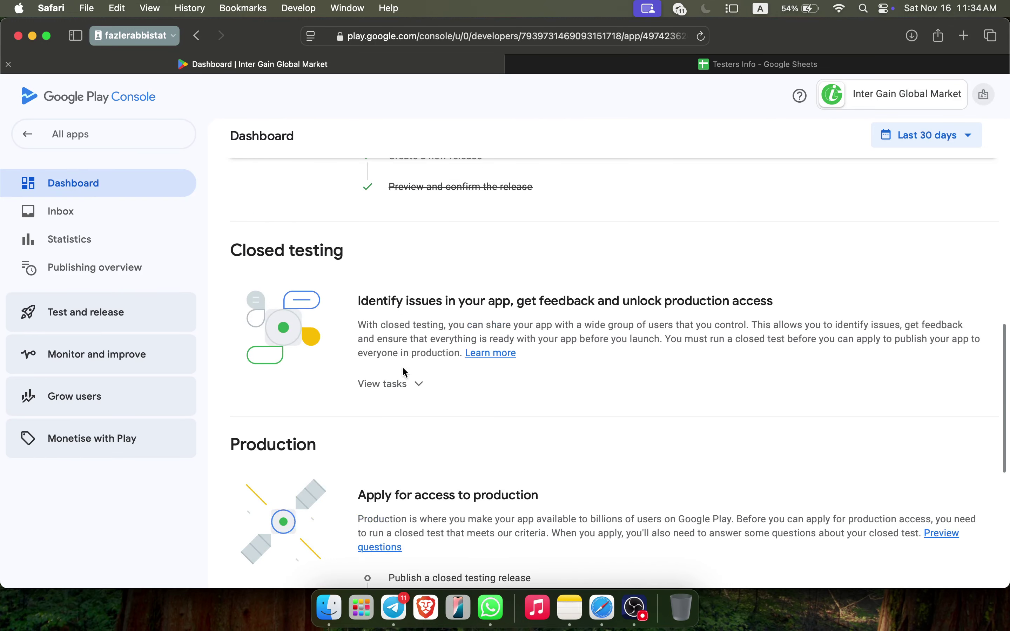
pyautogui.click(396, 383)
pyautogui.scroll(-1, 505, 386)
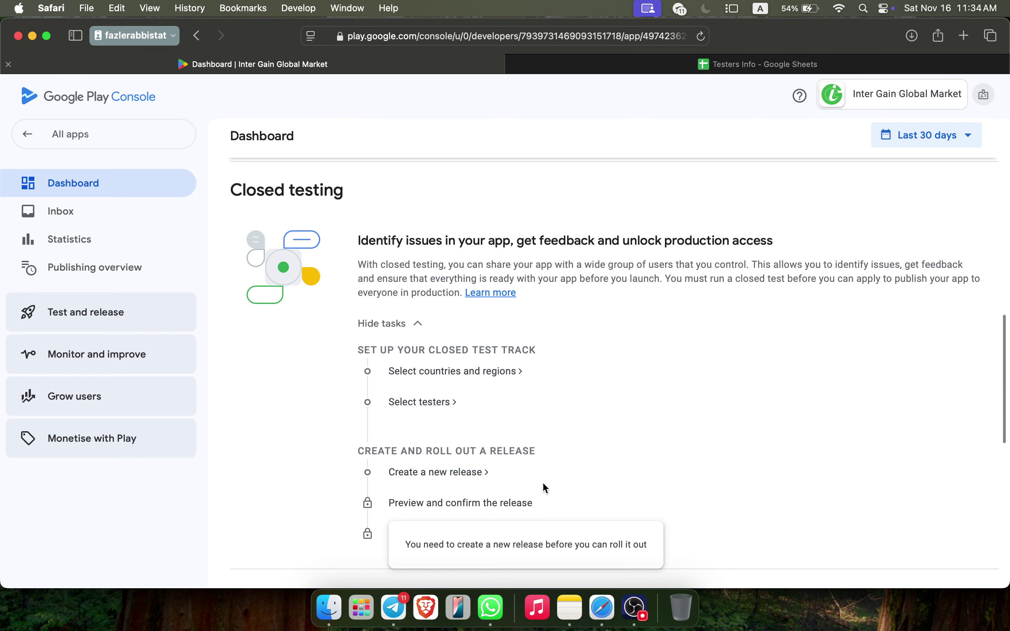
pyautogui.scroll(-3, 585, 438)
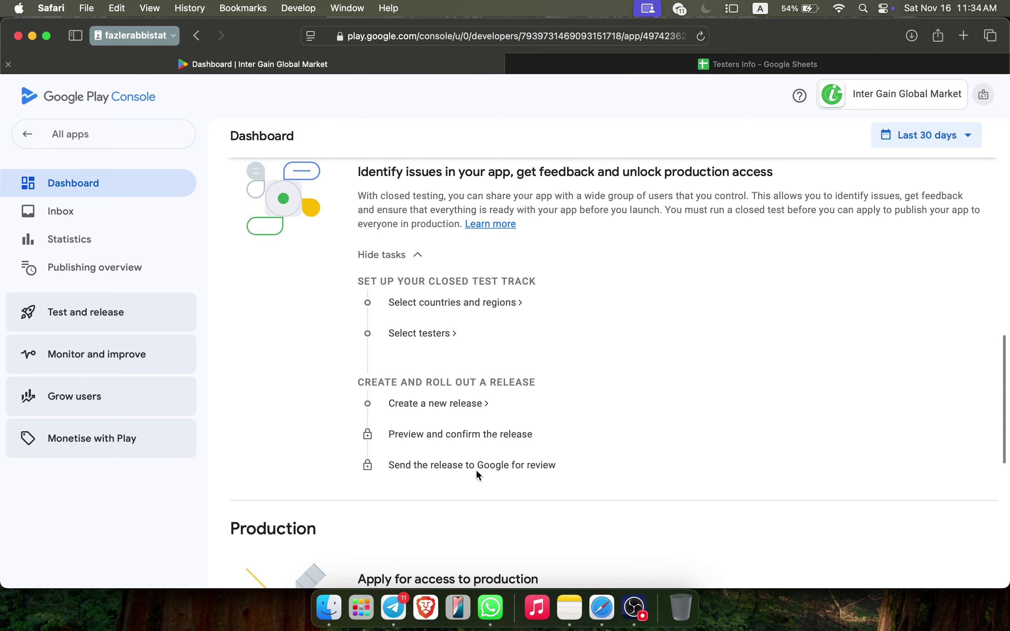
pyautogui.scroll(1, 586, 467)
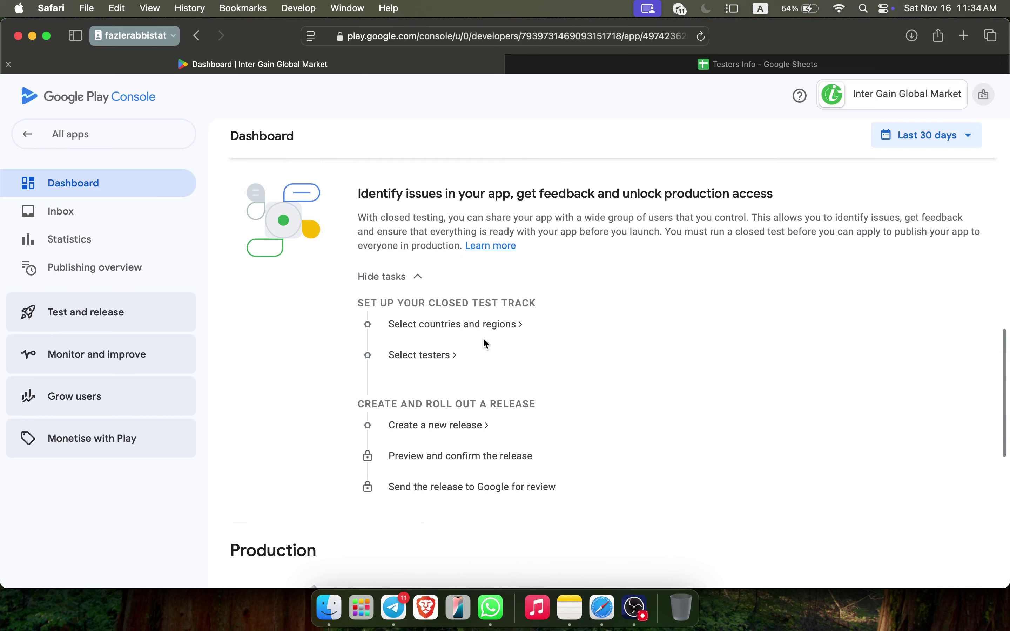
# Select every country and region (177) for the Closed testing - Alpha track and save
pyautogui.click(456, 326)
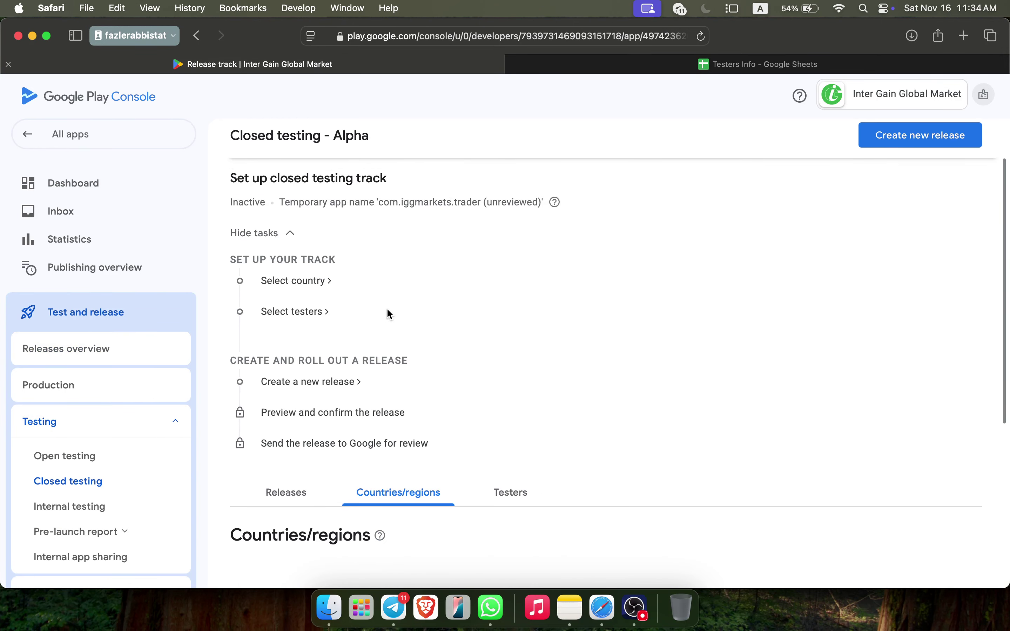
pyautogui.scroll(-6, 493, 374)
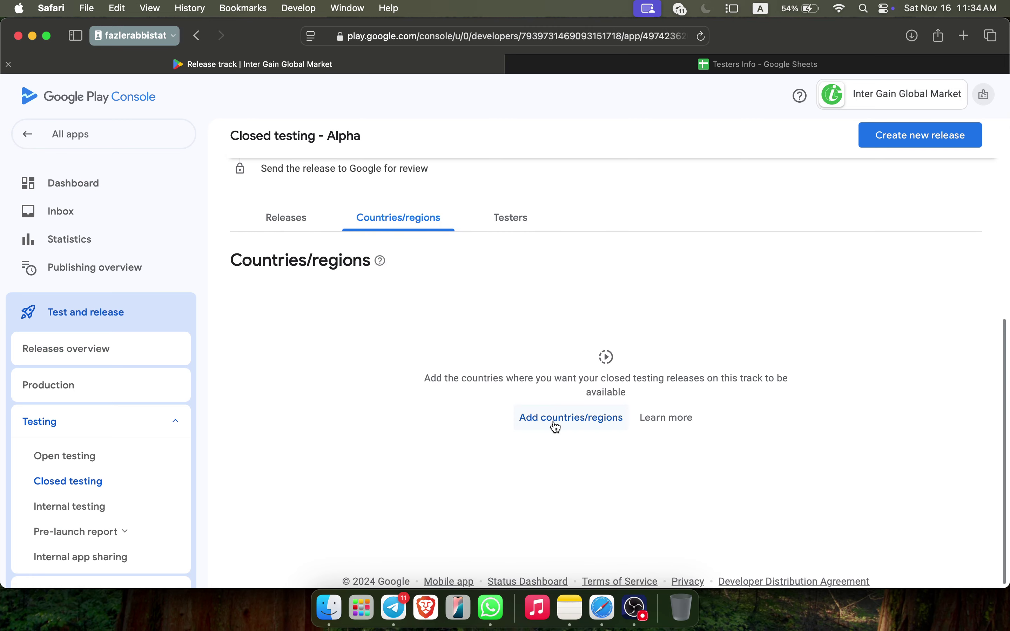
pyautogui.click(555, 418)
pyautogui.click(257, 492)
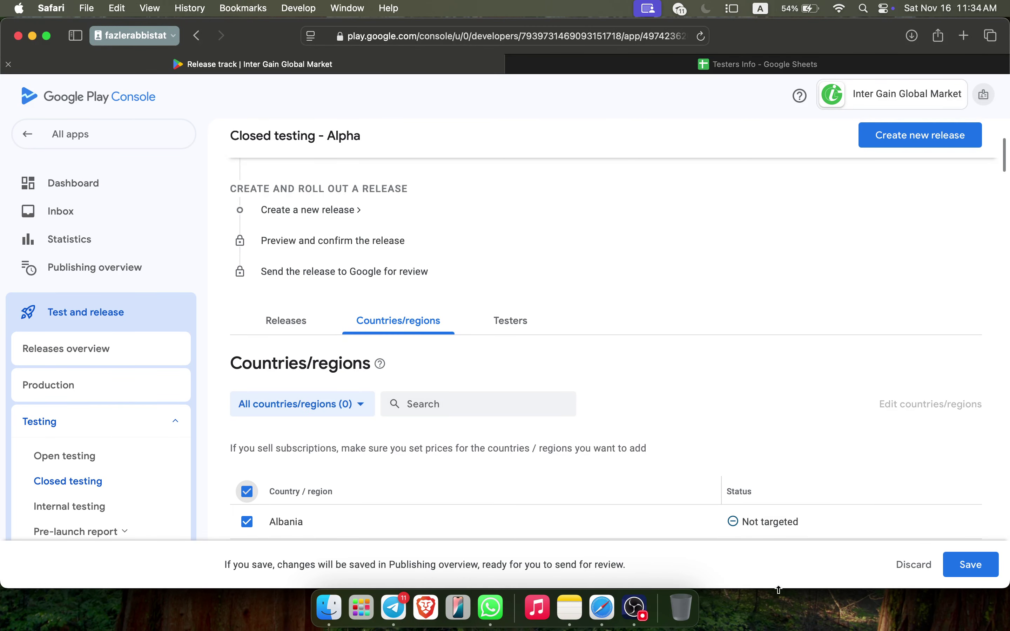
pyautogui.click(976, 564)
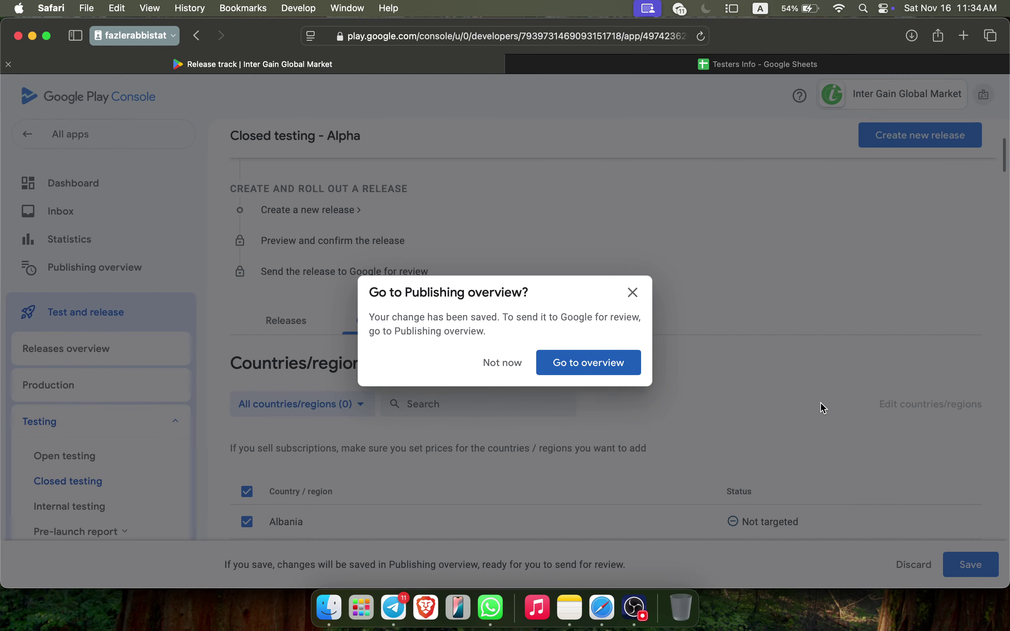
pyautogui.click(512, 366)
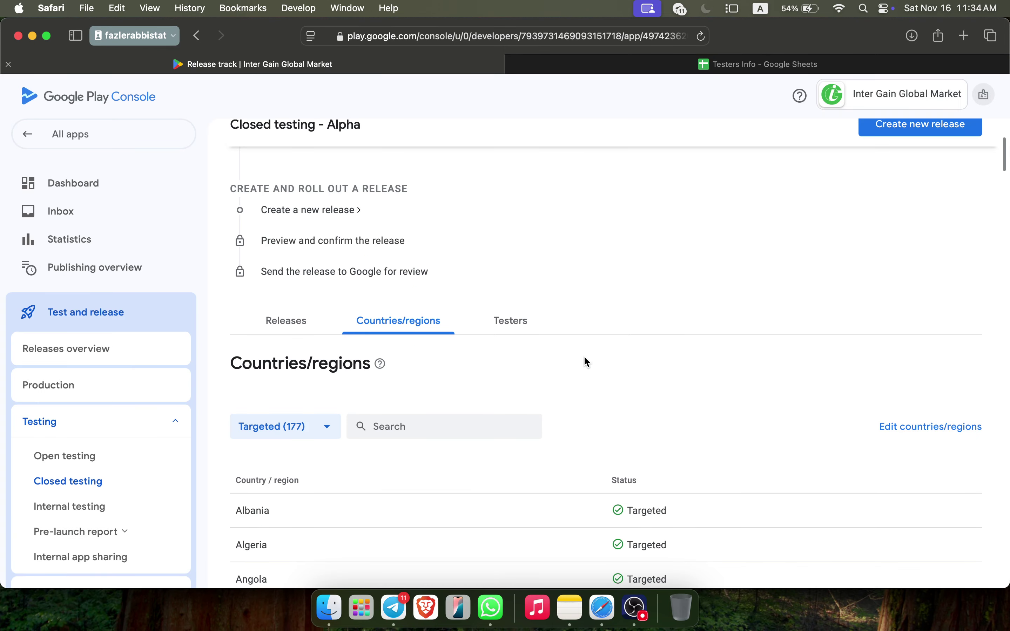
pyautogui.click(509, 321)
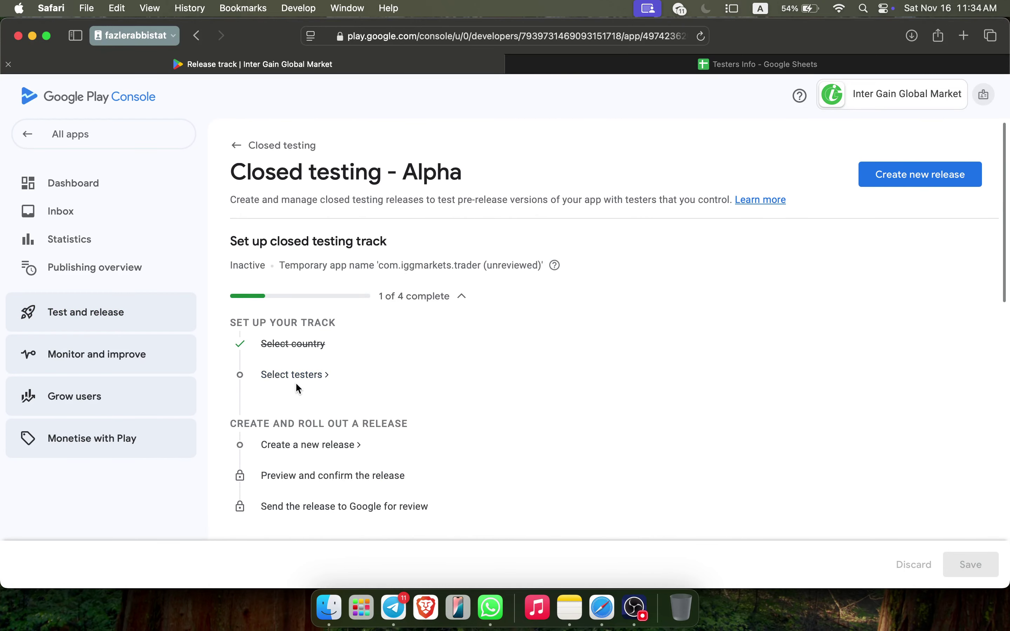
# Add a Google Group as the Alpha track's testers by entering the group's email address, and save
pyautogui.scroll(-10, 419, 379)
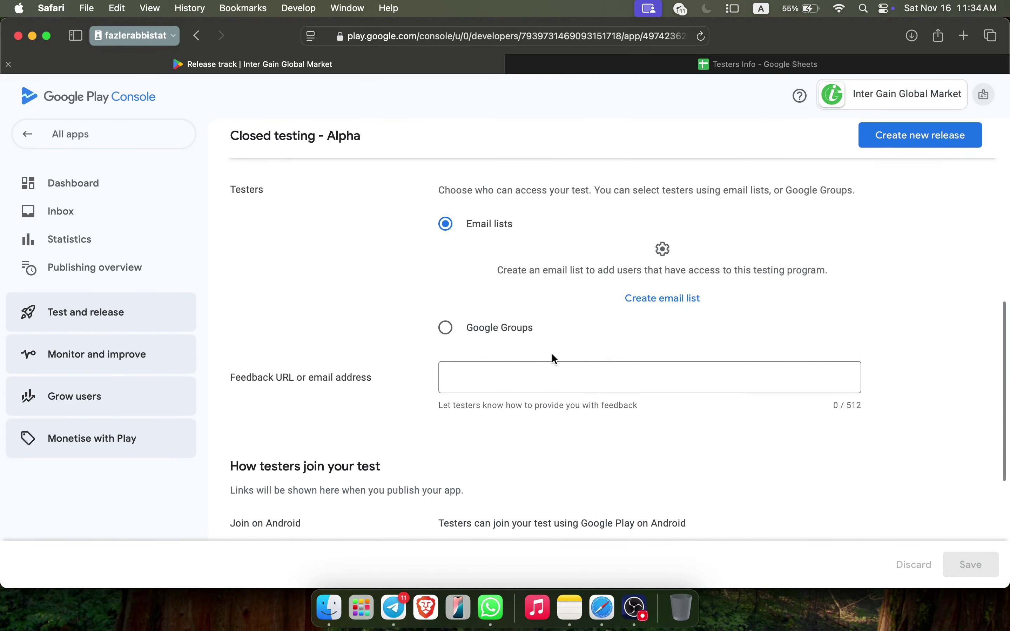
pyautogui.click(446, 328)
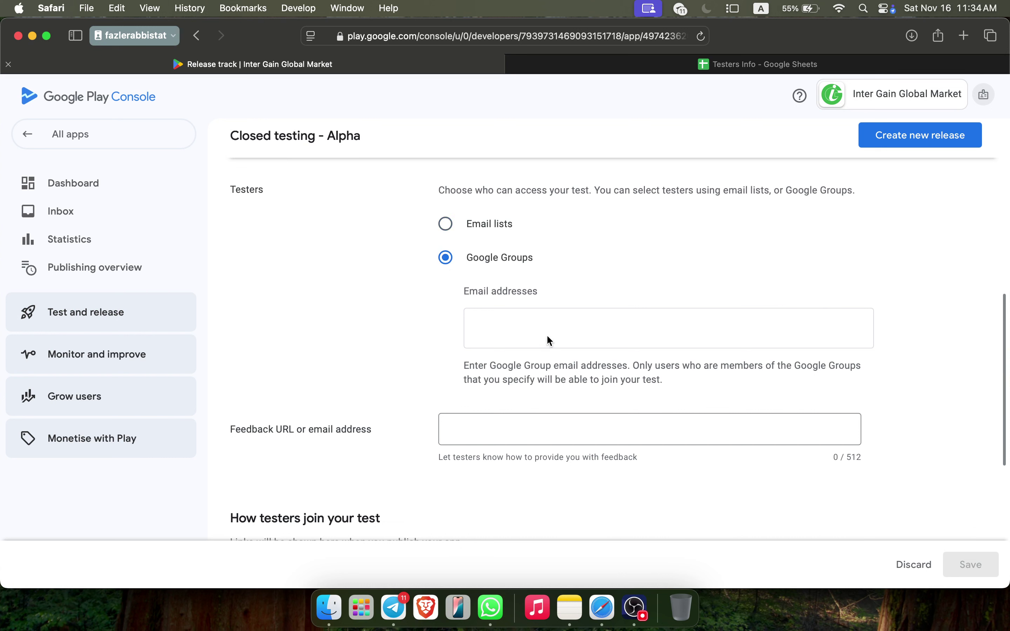
pyautogui.click(564, 319)
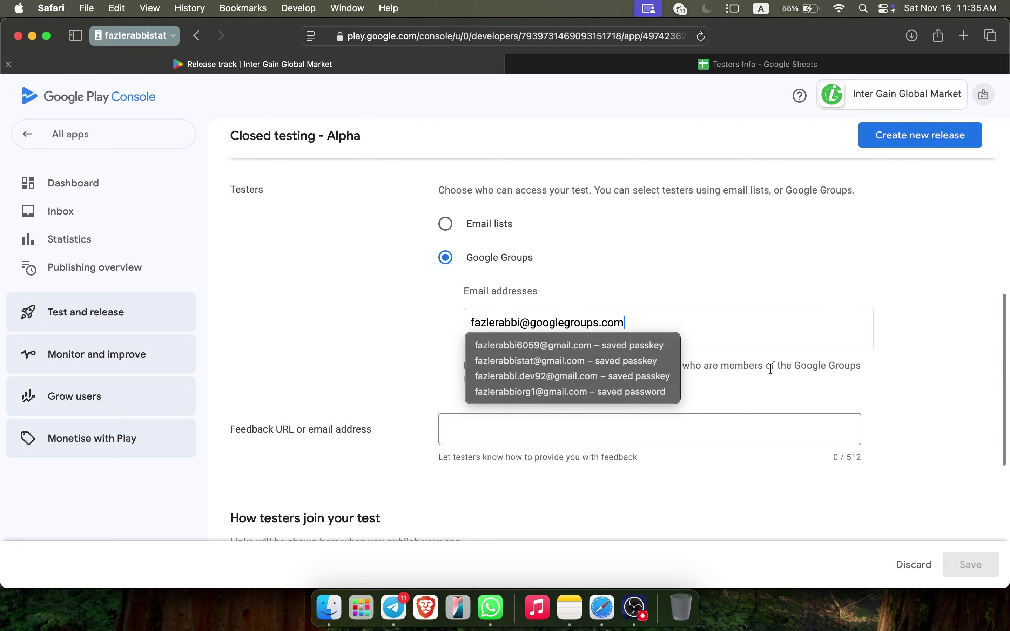
pyautogui.click(883, 384)
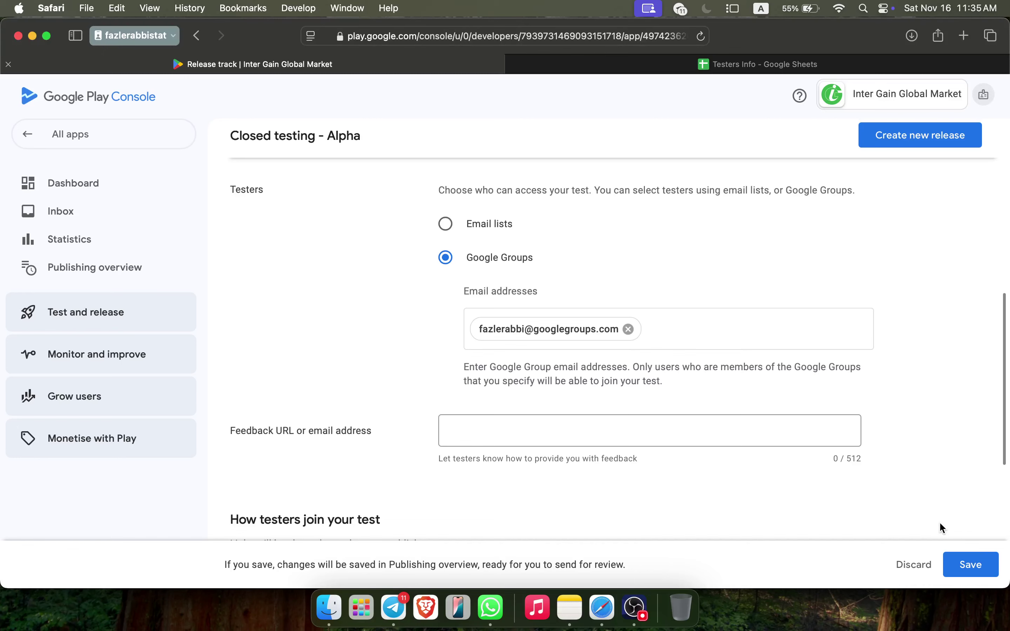
pyautogui.click(971, 564)
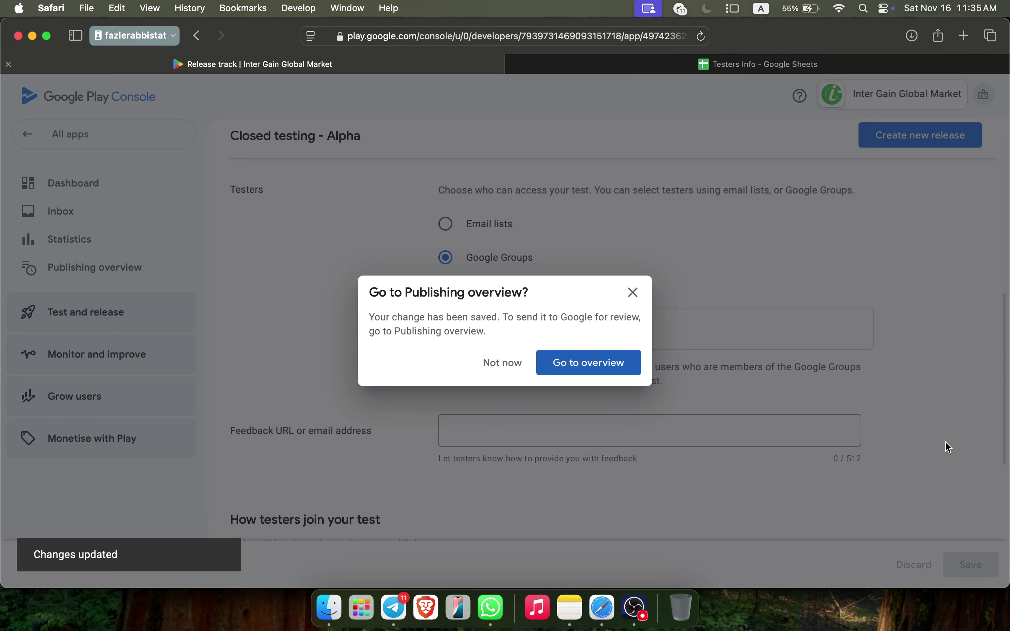
pyautogui.click(505, 372)
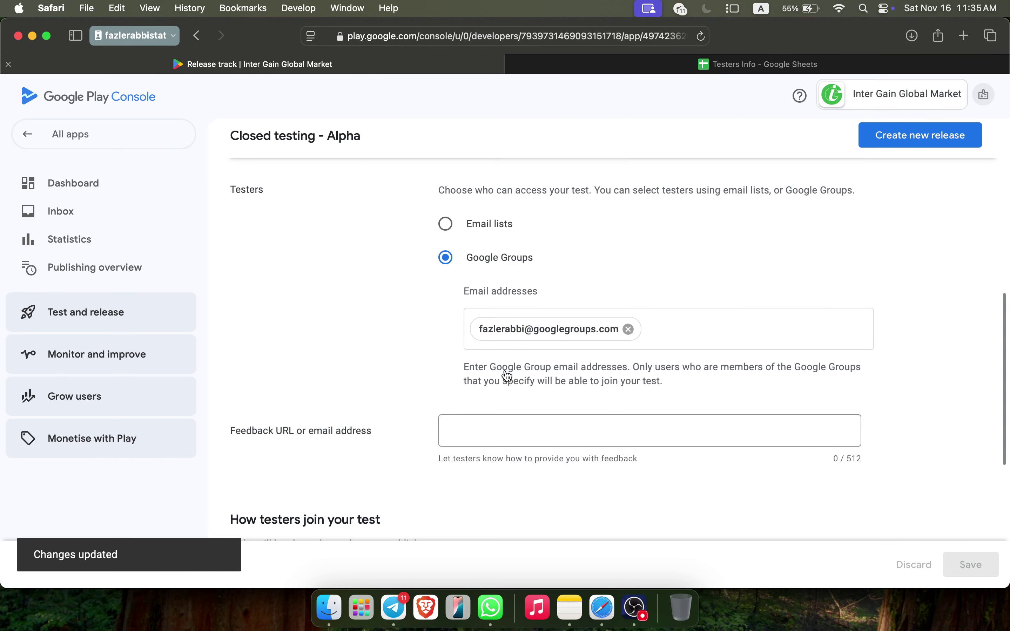
pyautogui.scroll(15, 507, 376)
pyautogui.scroll(-3, 452, 412)
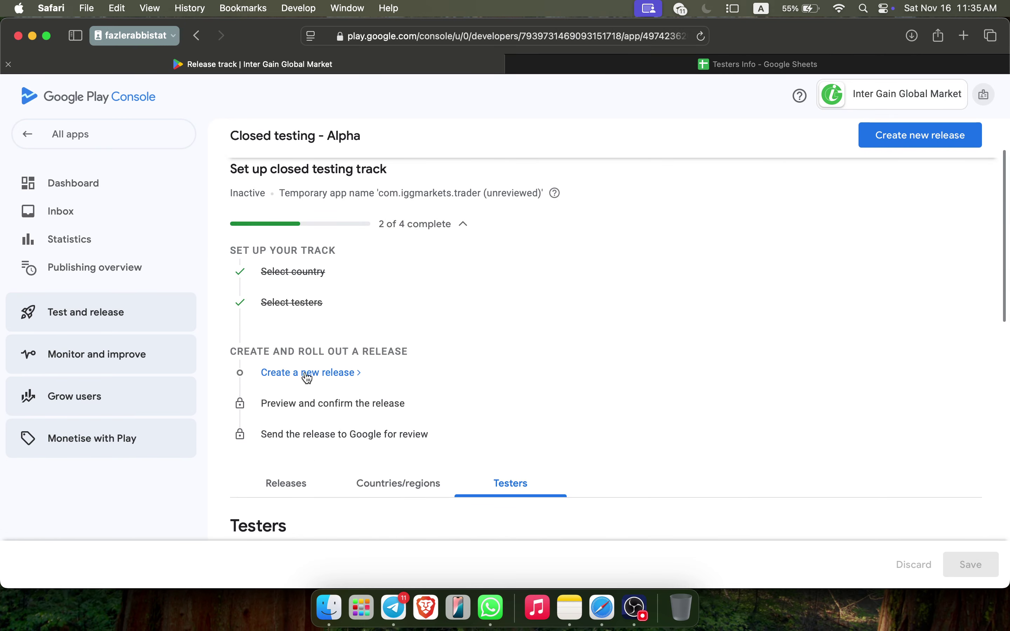
# Create a new closed testing release containing app bundle 1 (1.0) from the library
pyautogui.click(340, 383)
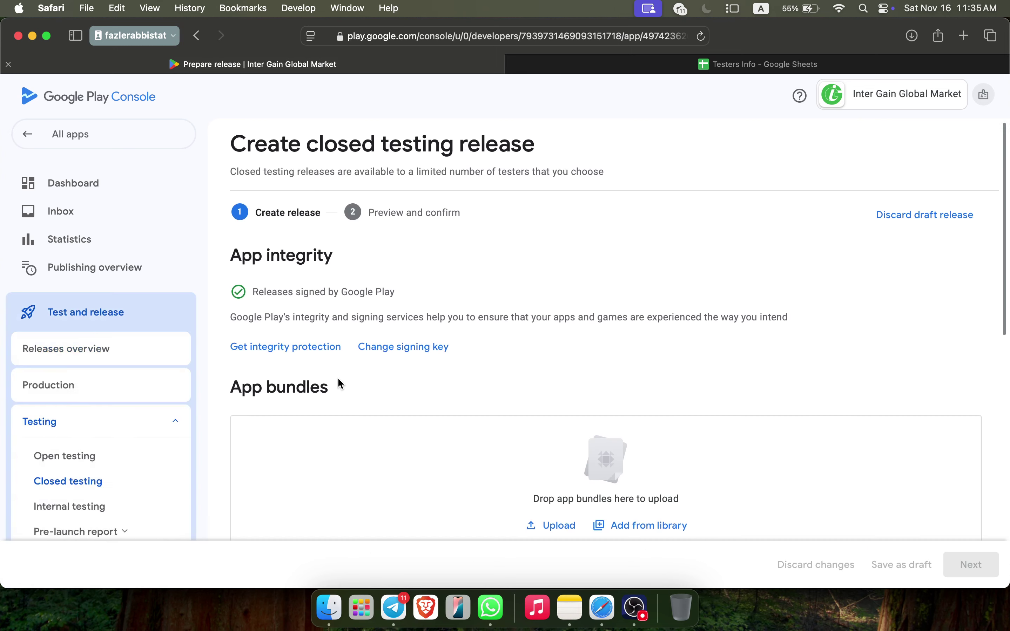
pyautogui.scroll(-3, 338, 379)
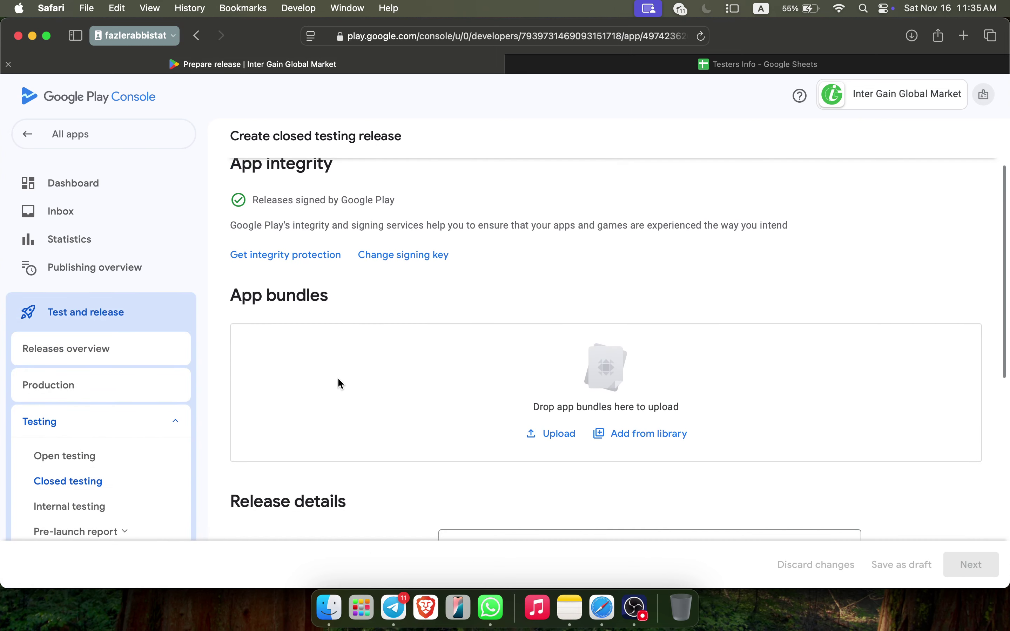
pyautogui.click(610, 433)
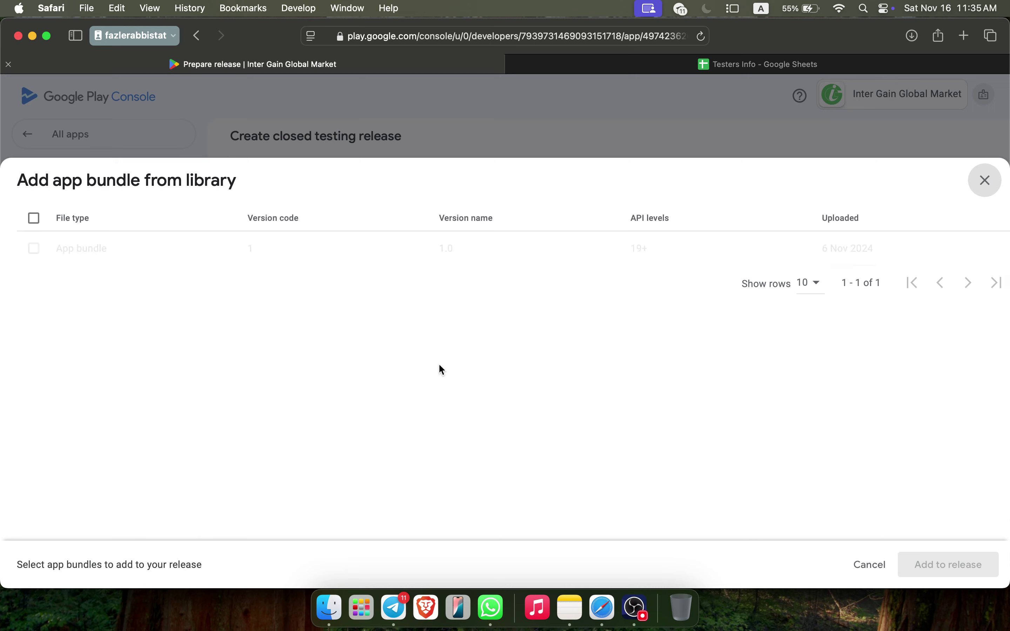
pyautogui.click(34, 249)
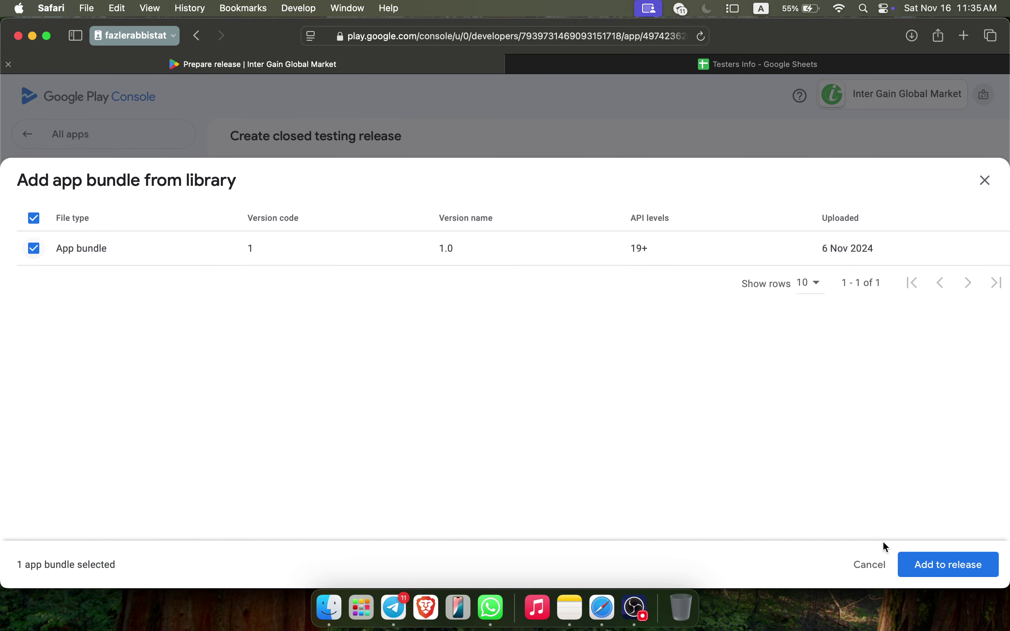
pyautogui.click(923, 575)
pyautogui.scroll(-1, 780, 417)
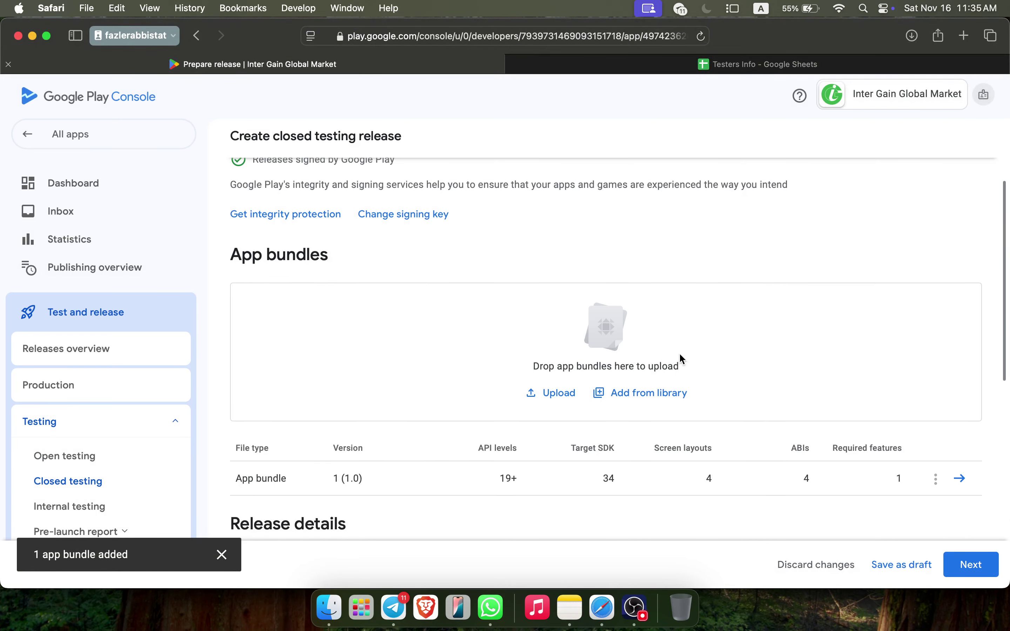
pyautogui.scroll(-3, 742, 396)
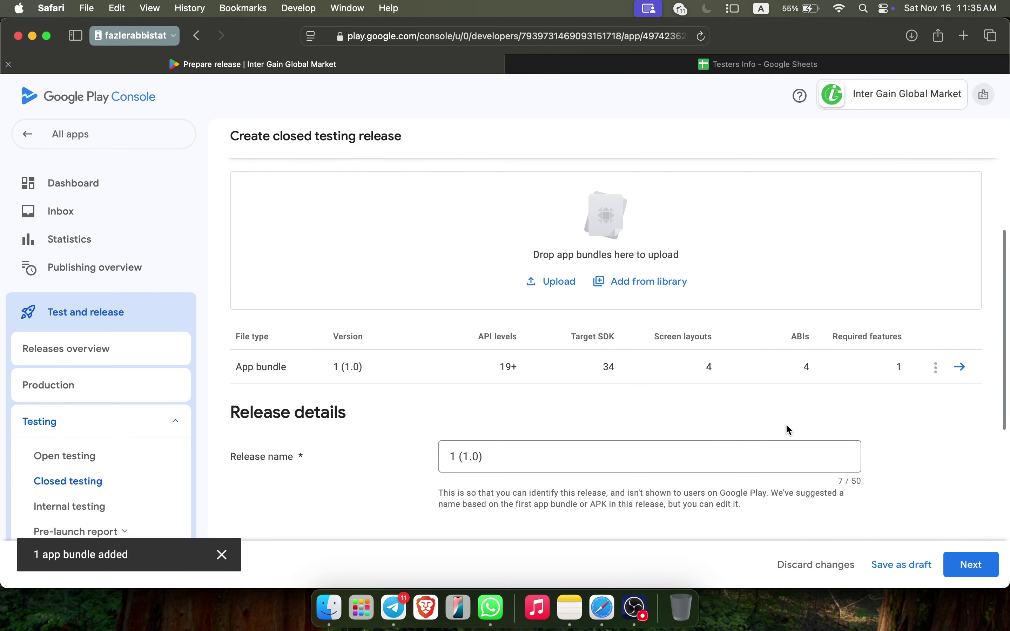
pyautogui.scroll(-2, 801, 434)
pyautogui.click(970, 564)
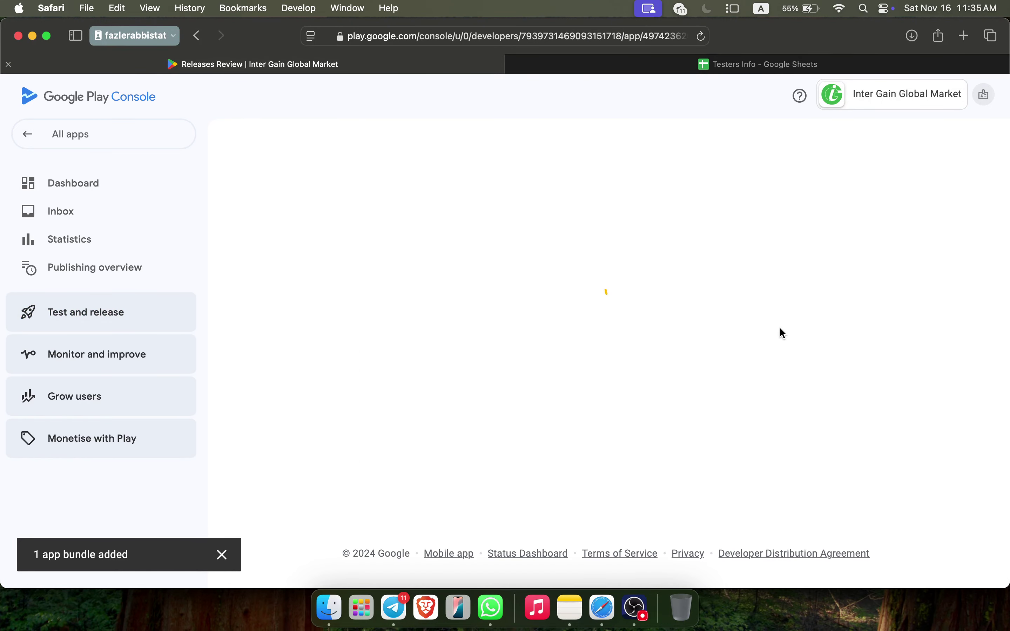
# Check the two release warnings and save the closed testing release
pyautogui.click(302, 322)
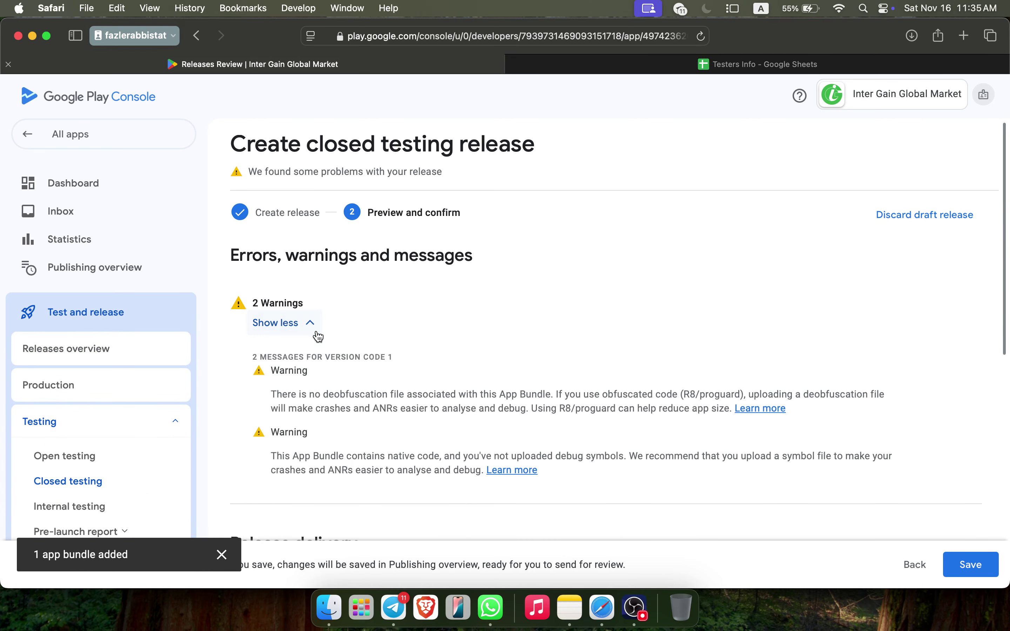
pyautogui.click(285, 322)
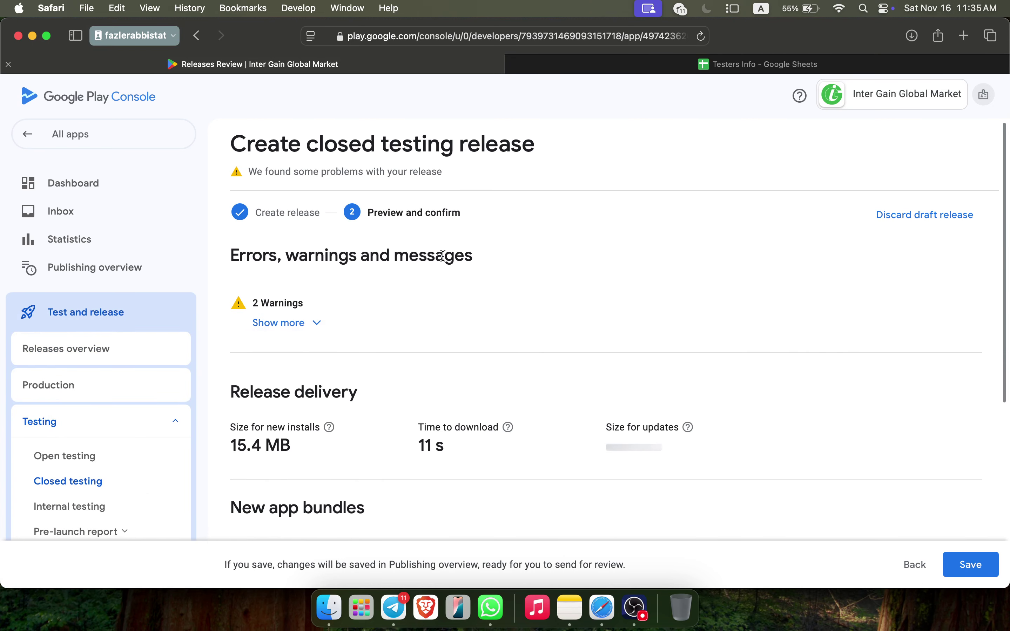
pyautogui.scroll(-10, 442, 256)
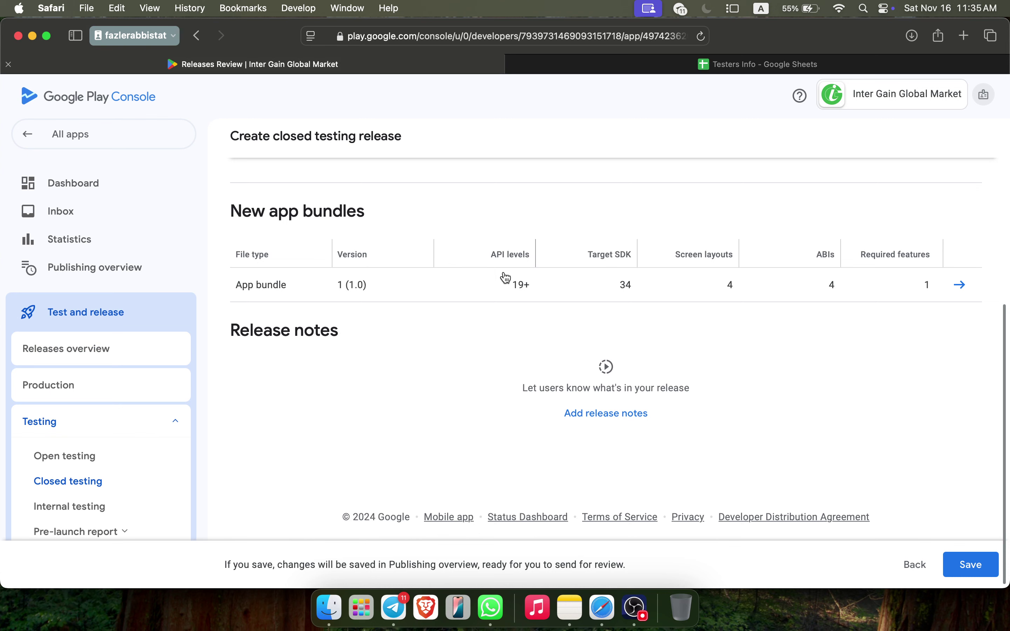
pyautogui.click(981, 567)
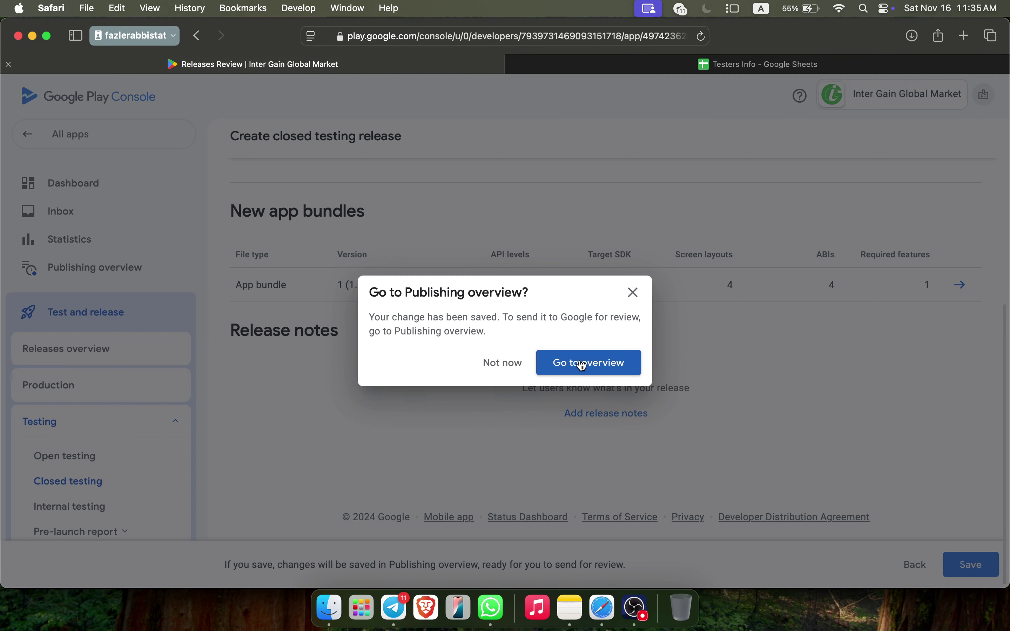
# Go to the Publishing overview past its introduction and view the blocking issue
pyautogui.click(582, 363)
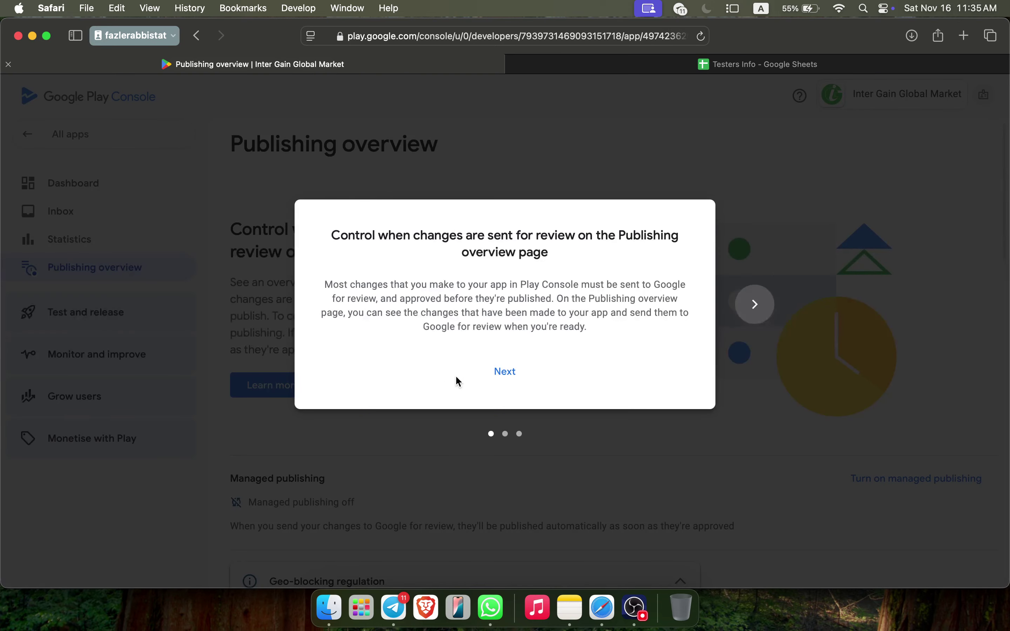
pyautogui.click(507, 372)
pyautogui.click(506, 372)
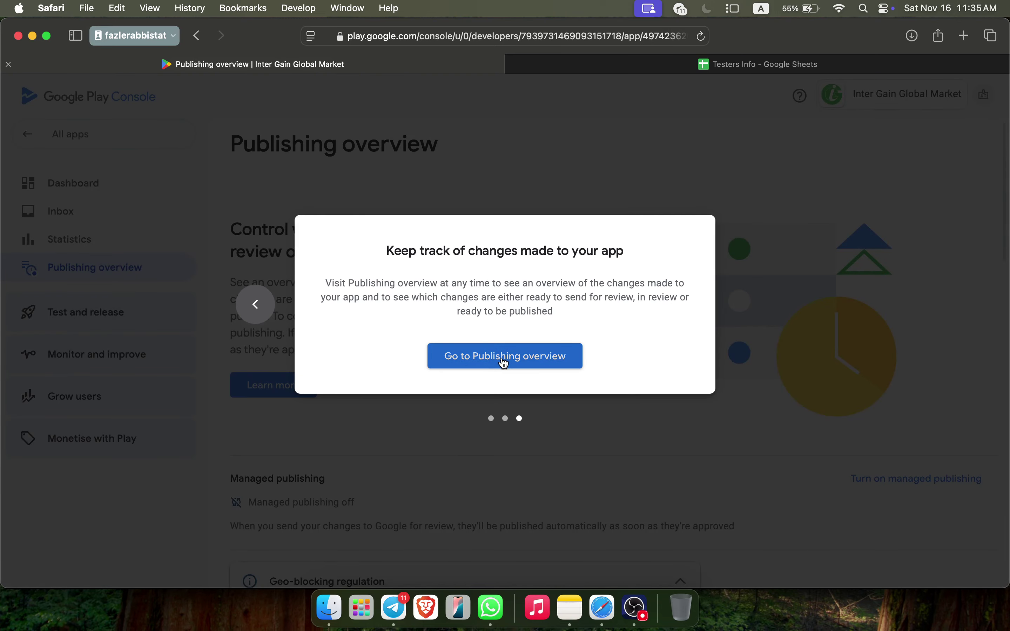
pyautogui.click(493, 446)
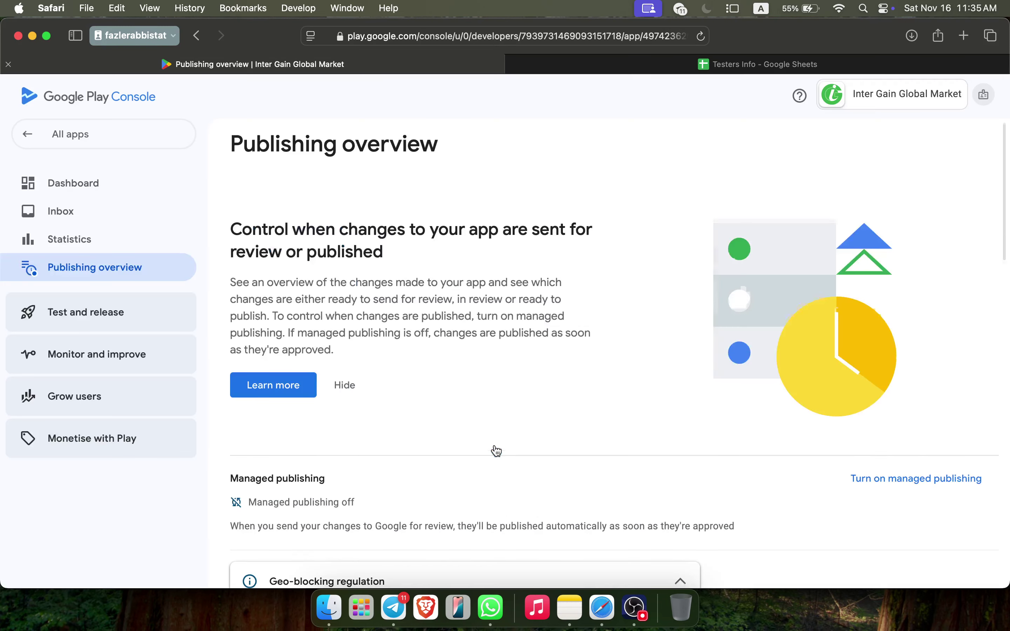
pyautogui.scroll(-5, 497, 449)
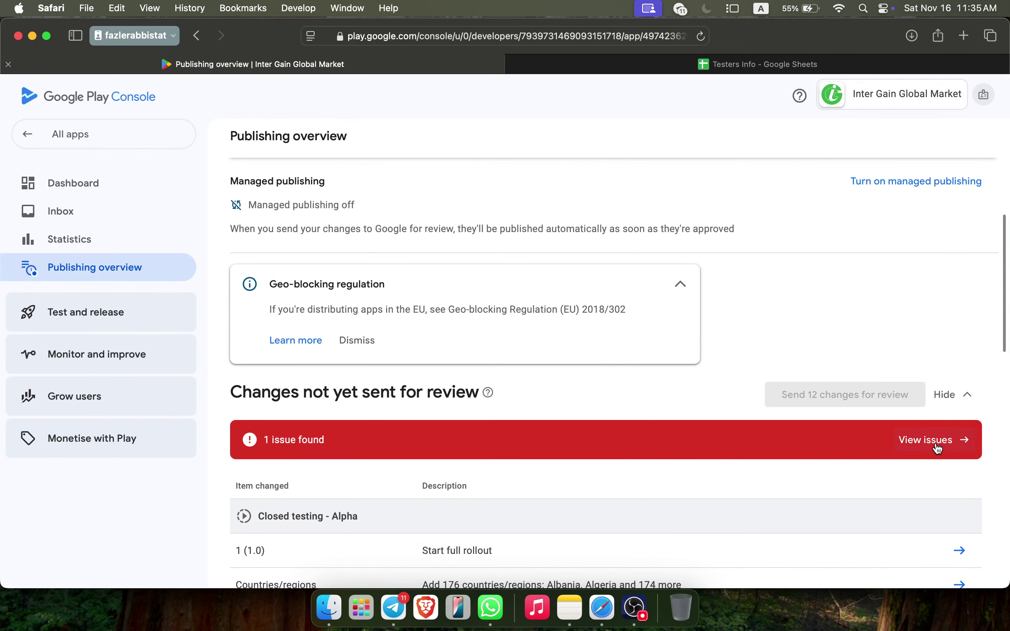
pyautogui.click(940, 450)
# Declare the app uses an advertising ID for advertising or marketing, save, and go back to Publishing overview
pyautogui.click(66, 343)
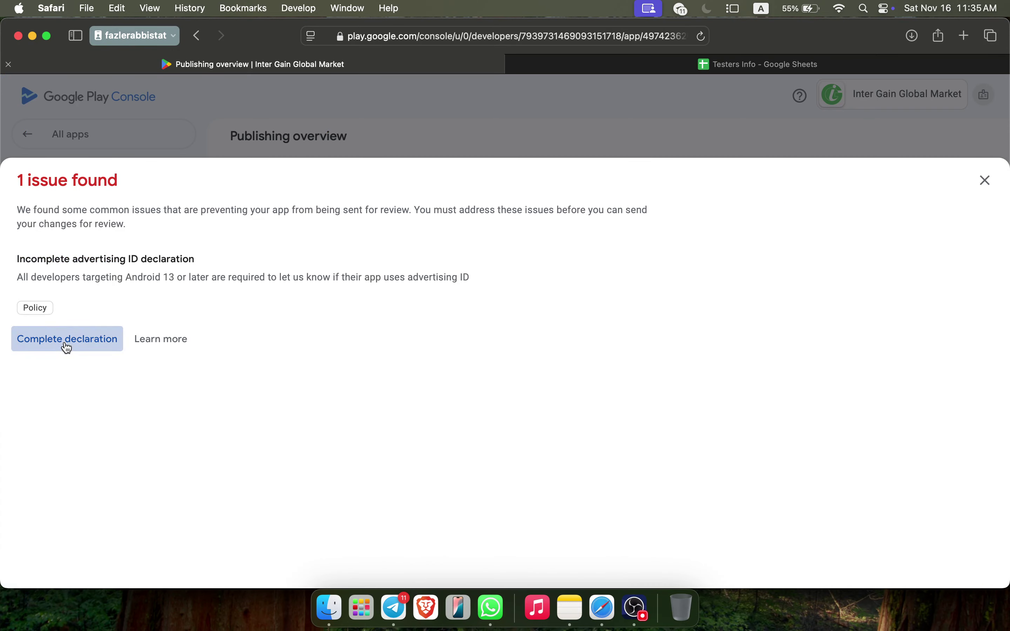
pyautogui.scroll(-5, 406, 383)
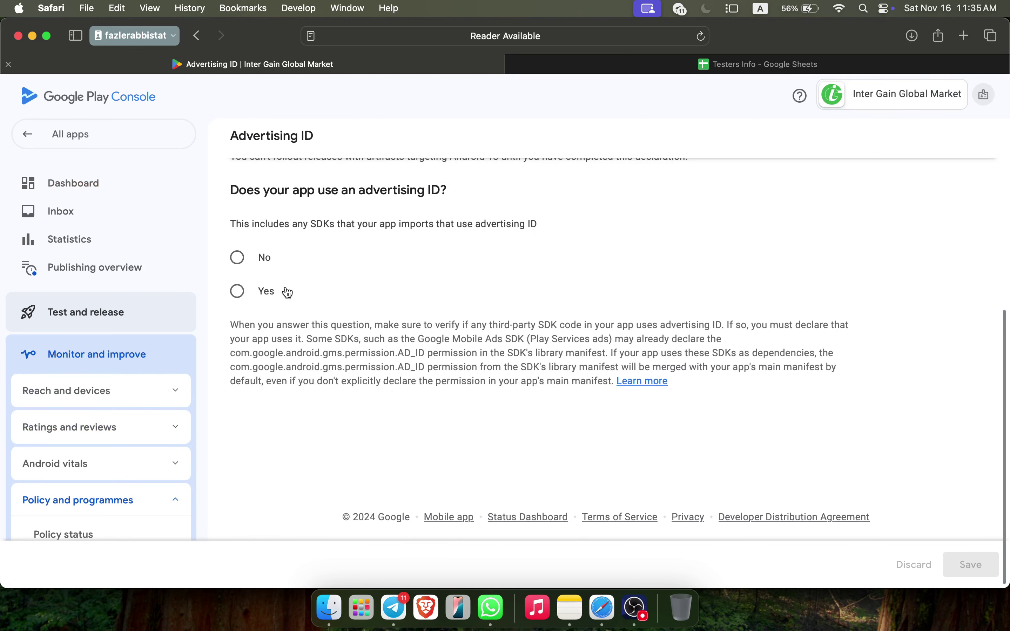
pyautogui.click(253, 291)
pyautogui.scroll(-5, 425, 405)
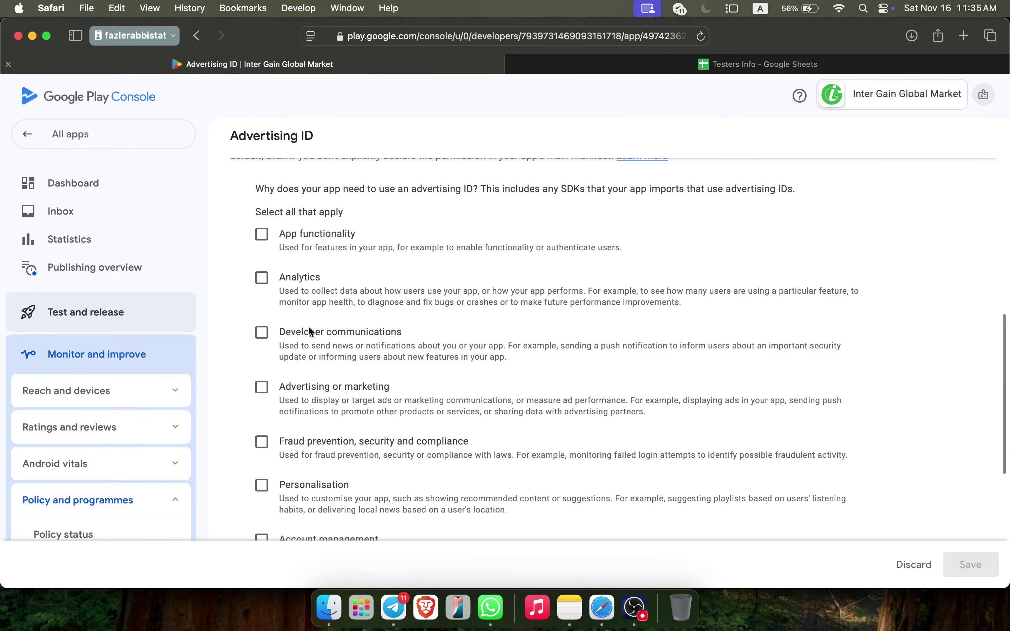
pyautogui.click(317, 402)
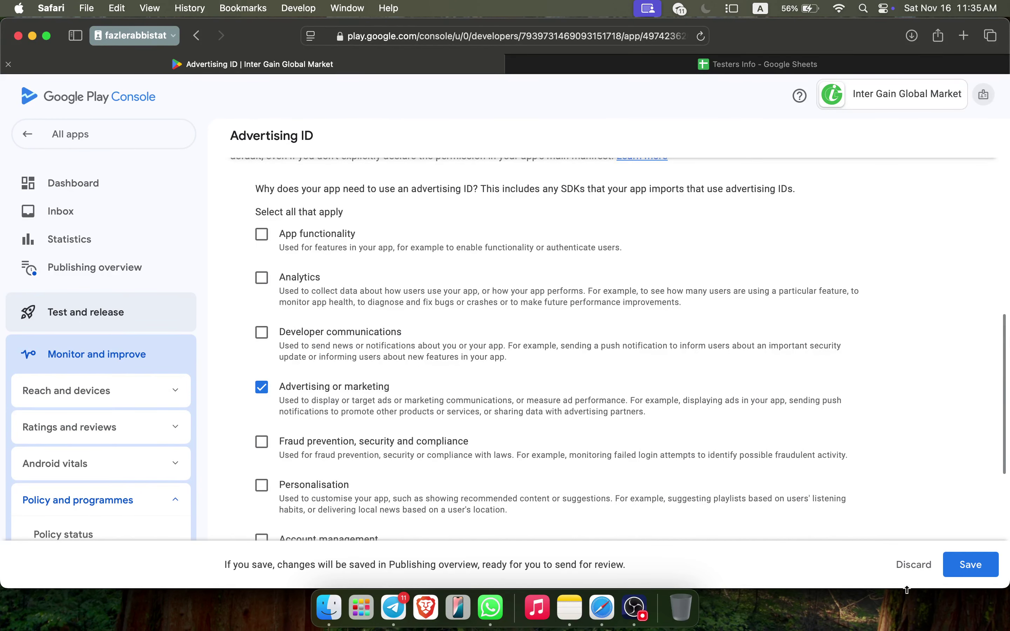
pyautogui.click(983, 573)
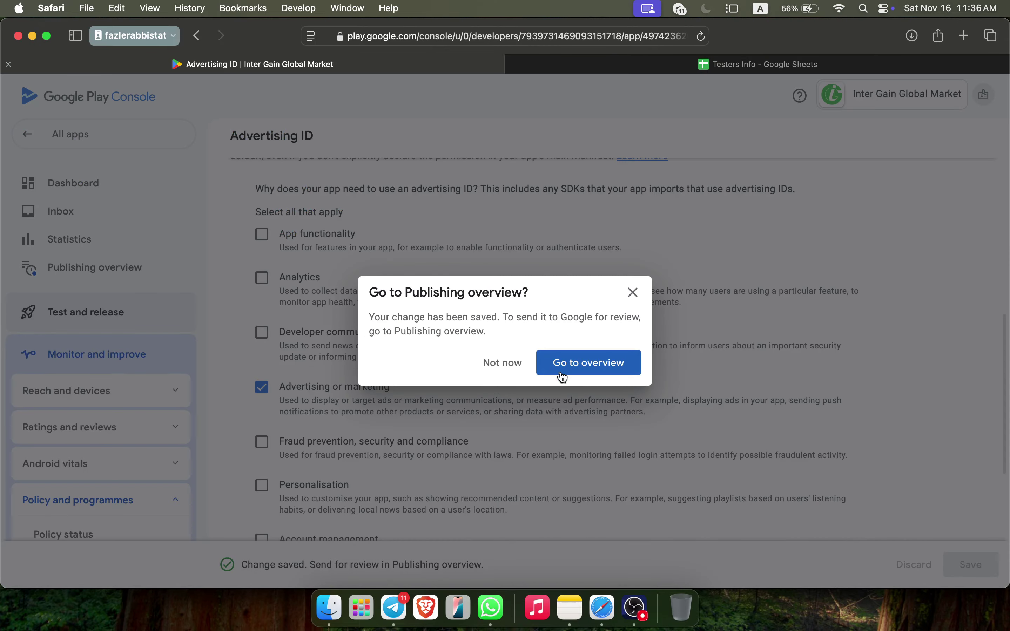
pyautogui.click(507, 370)
pyautogui.scroll(10, 507, 372)
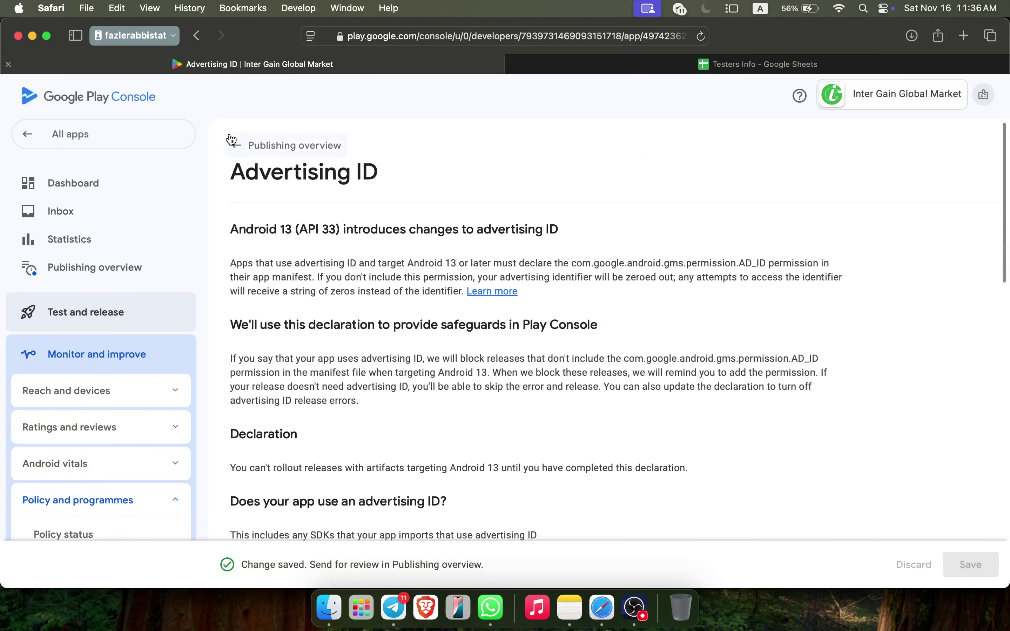
pyautogui.click(239, 142)
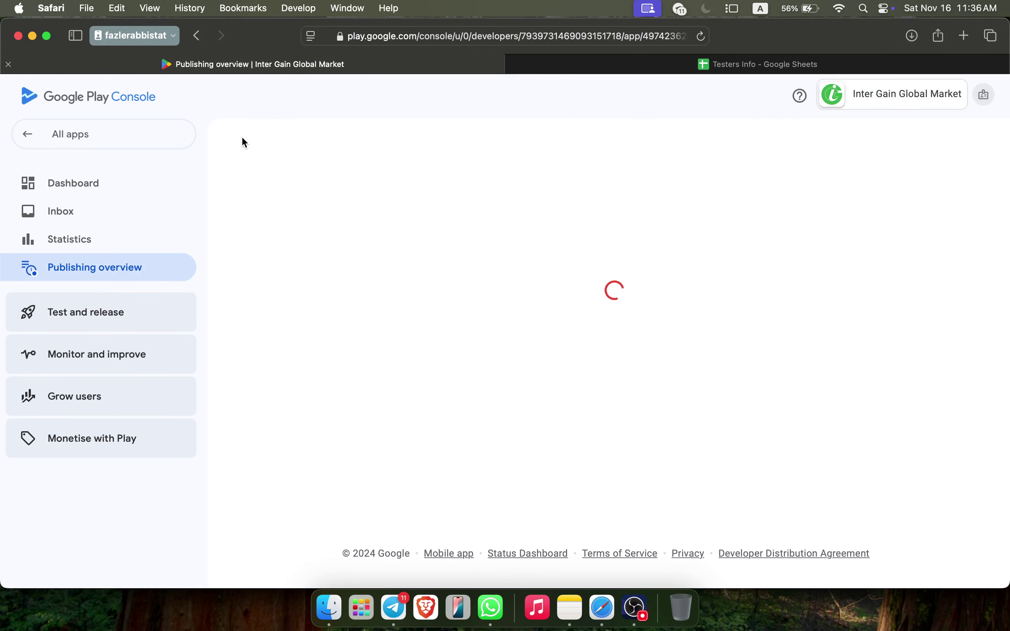
# Send the 12 changes to Google for review, dismiss the Geo-blocking notice, and return to All apps
pyautogui.scroll(-2, 559, 362)
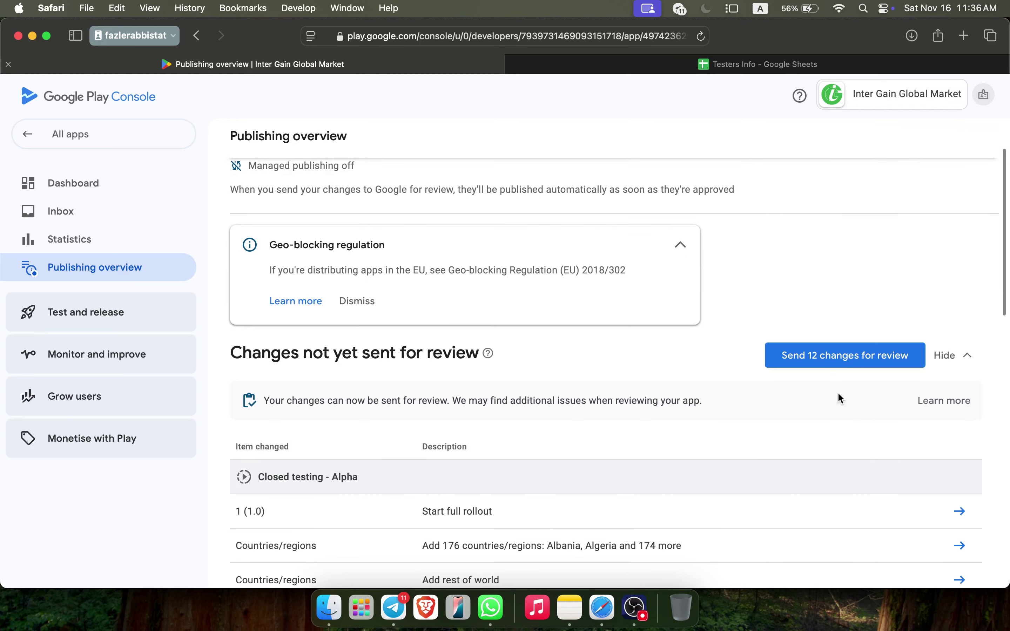
pyautogui.click(828, 363)
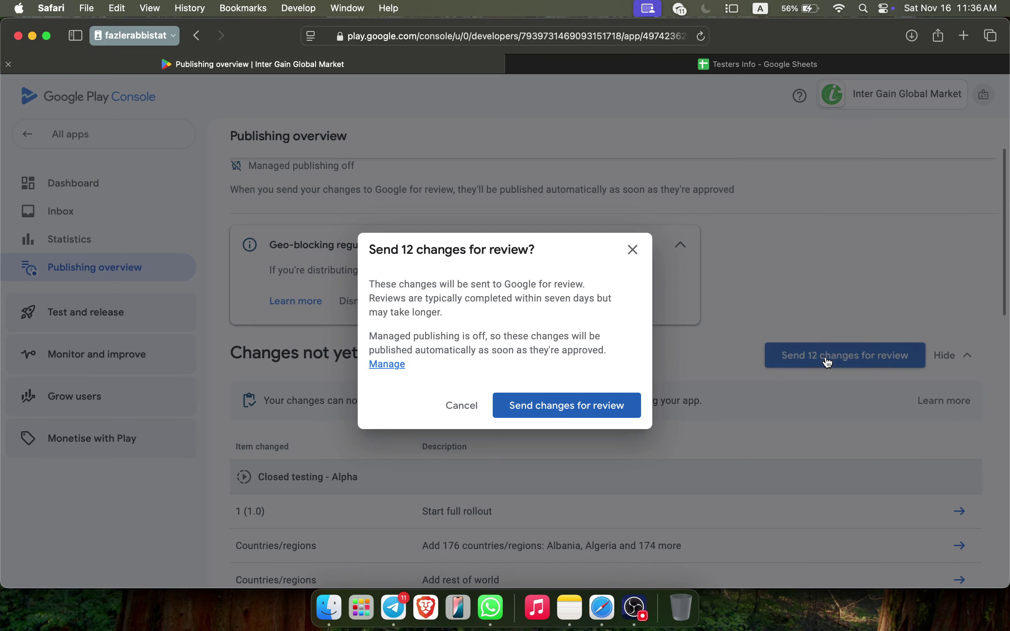
pyautogui.click(612, 412)
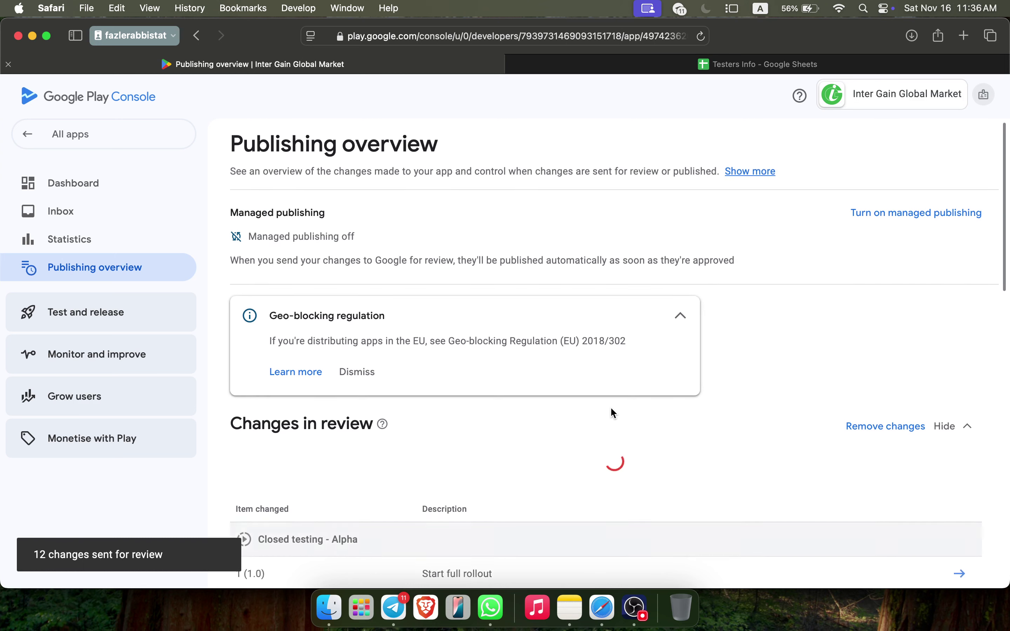
pyautogui.click(351, 379)
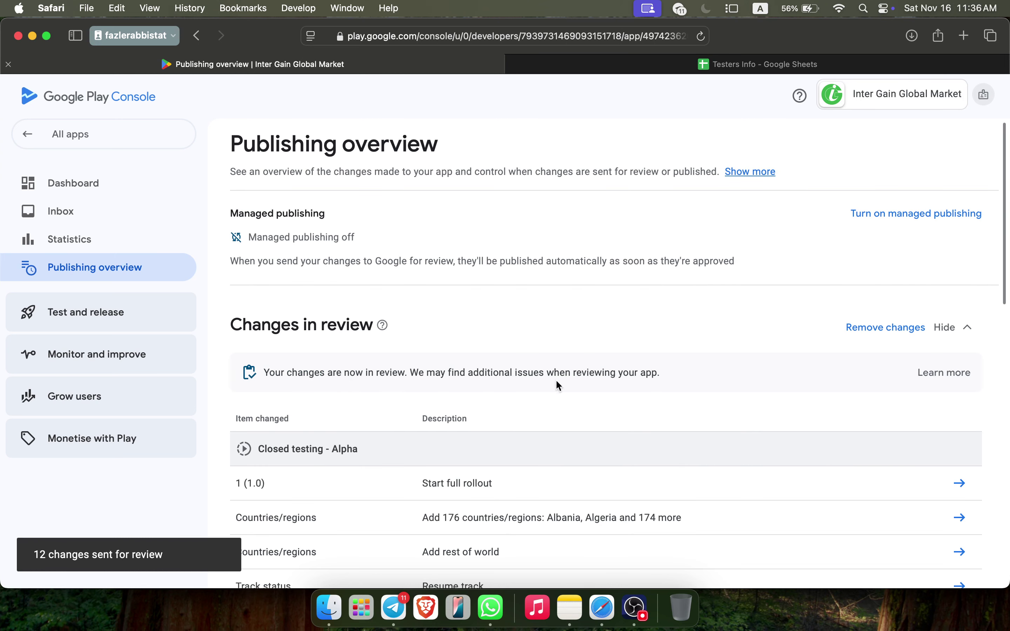
pyautogui.click(57, 146)
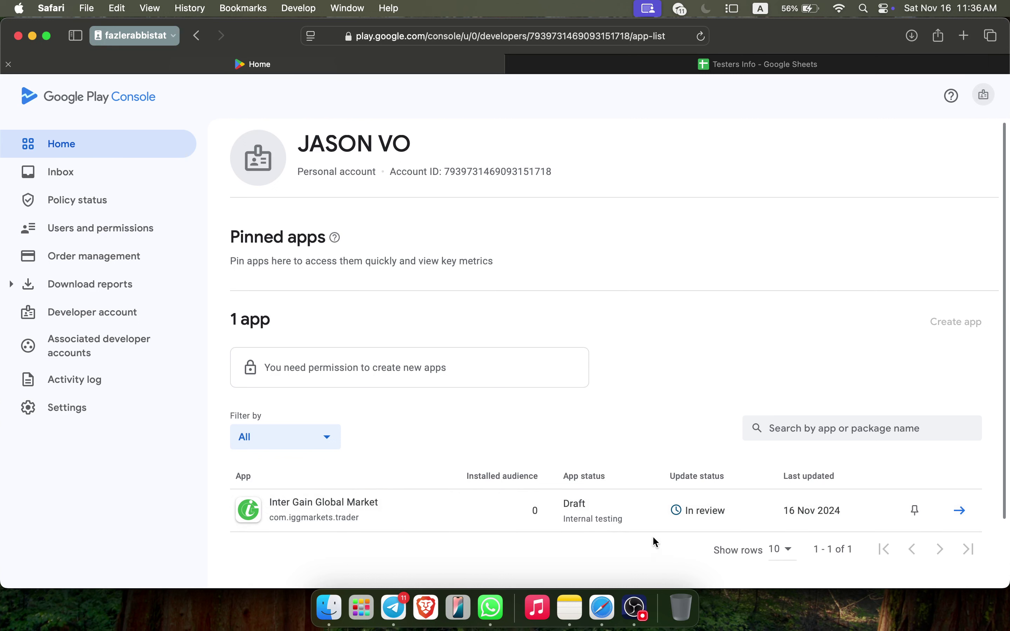